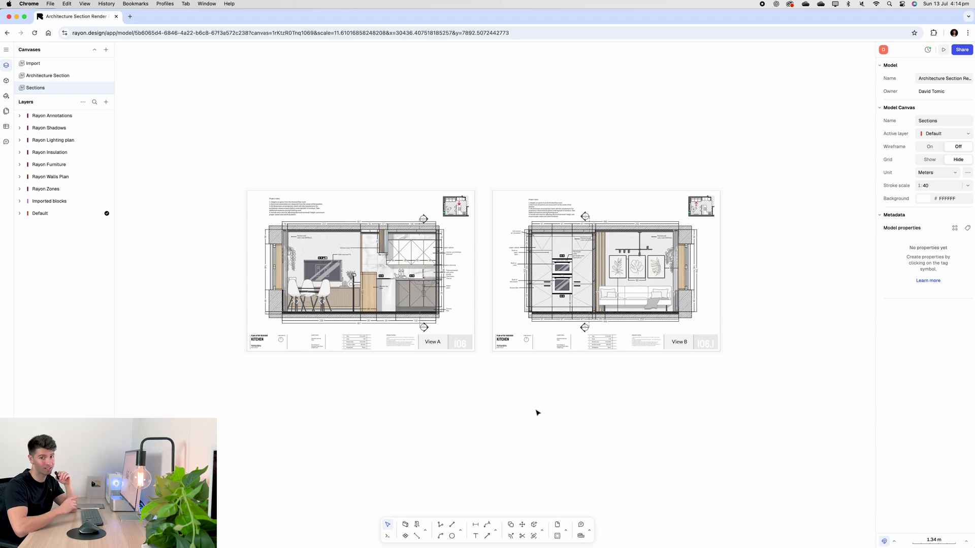
- Zoom into View A, then switch to the Architecture Section canvas with its hatched room outline
scroll(573, 350, "up", 5)
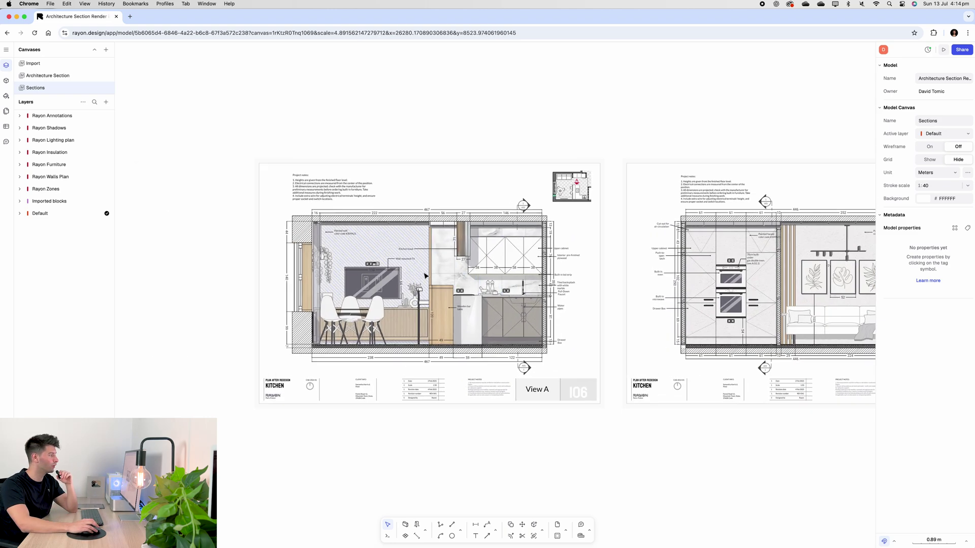
scroll(469, 275, "up", 2)
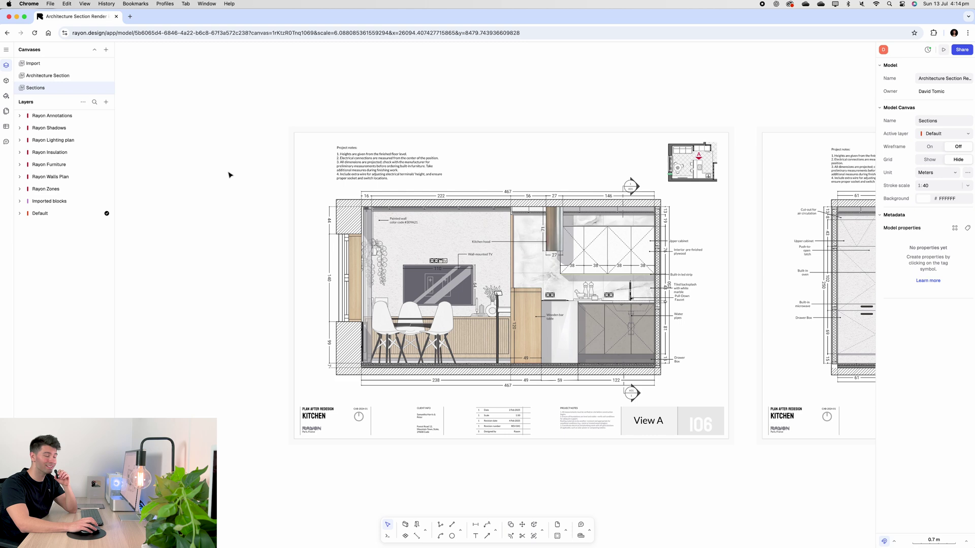
left_click(48, 75)
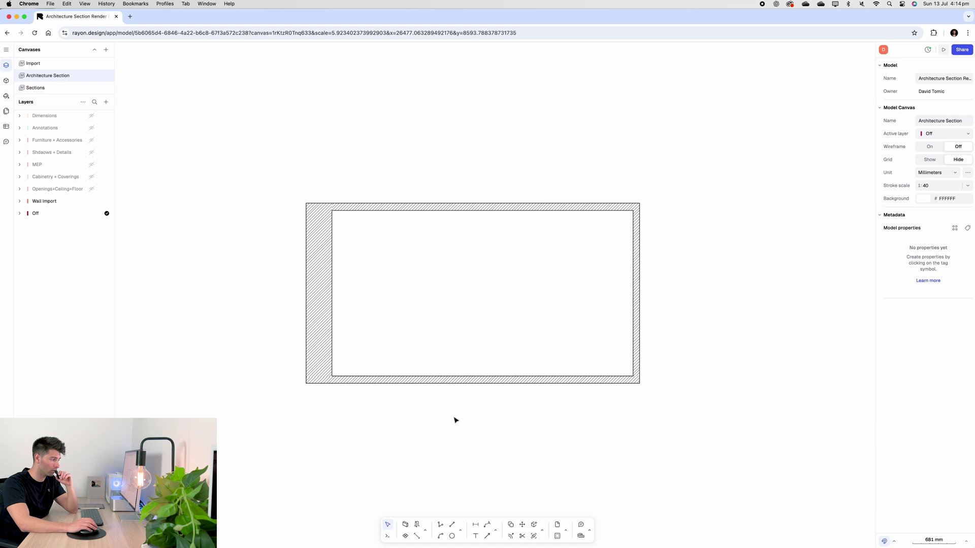
left_click(406, 526)
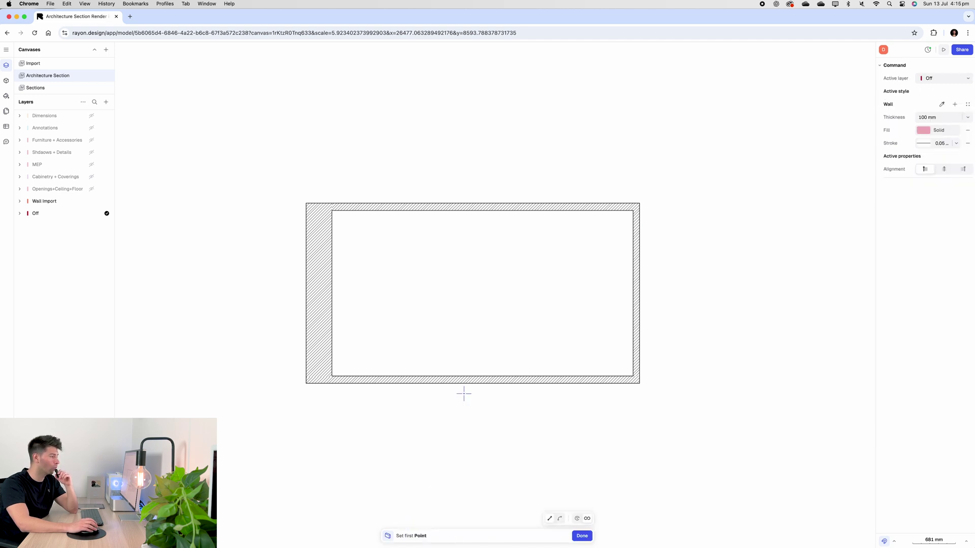
left_click(447, 318)
left_click(447, 244)
left_click(589, 244)
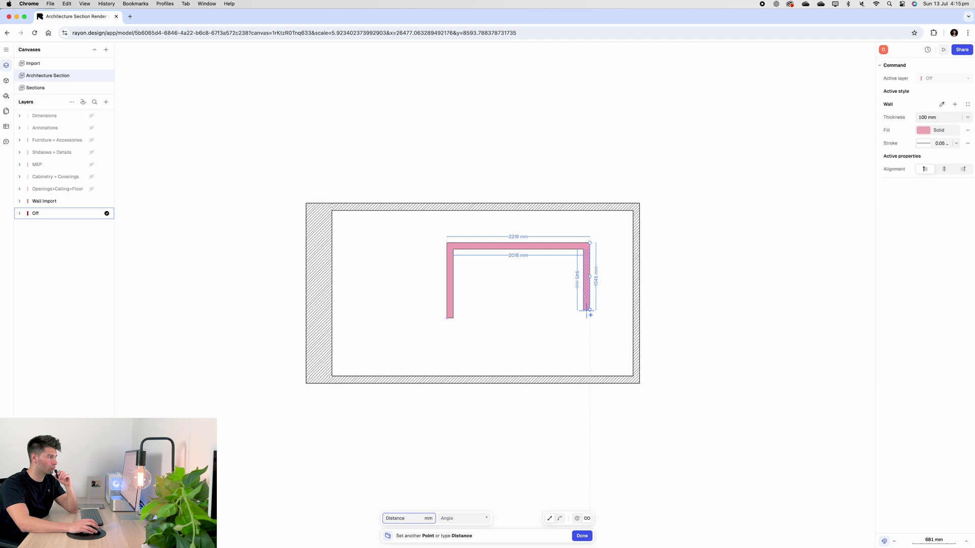
left_click(590, 318)
left_click(447, 318)
left_click(447, 318)
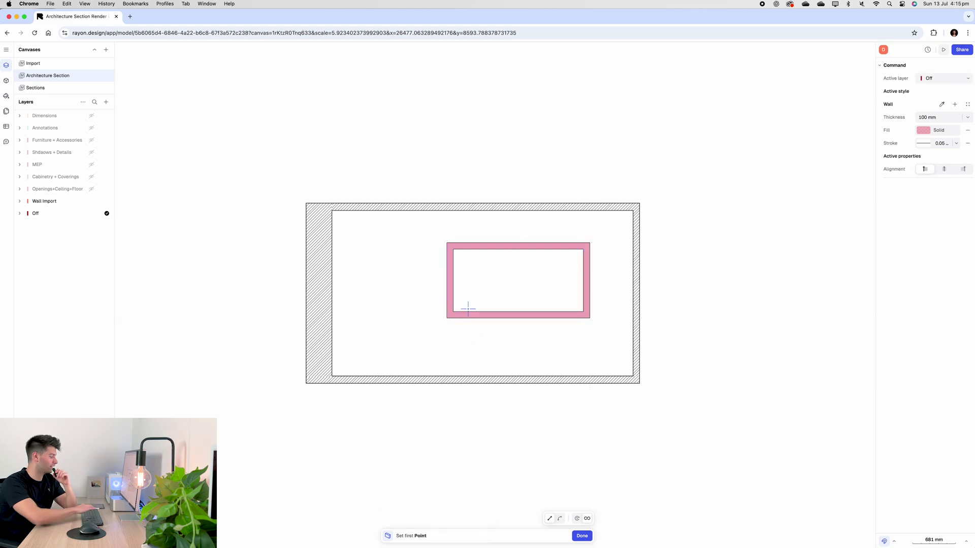
key("Escape")
left_click(455, 295)
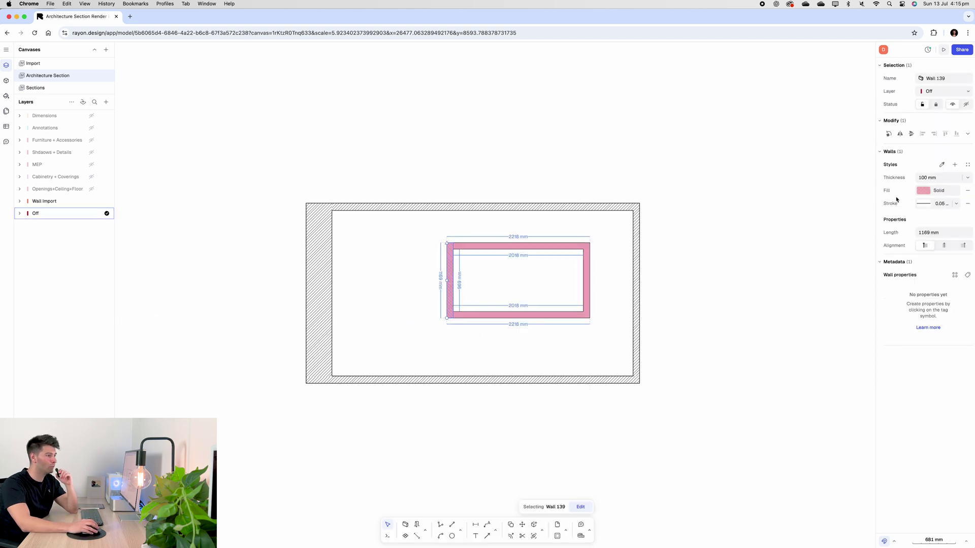
left_click(919, 177)
type("400")
key("Return")
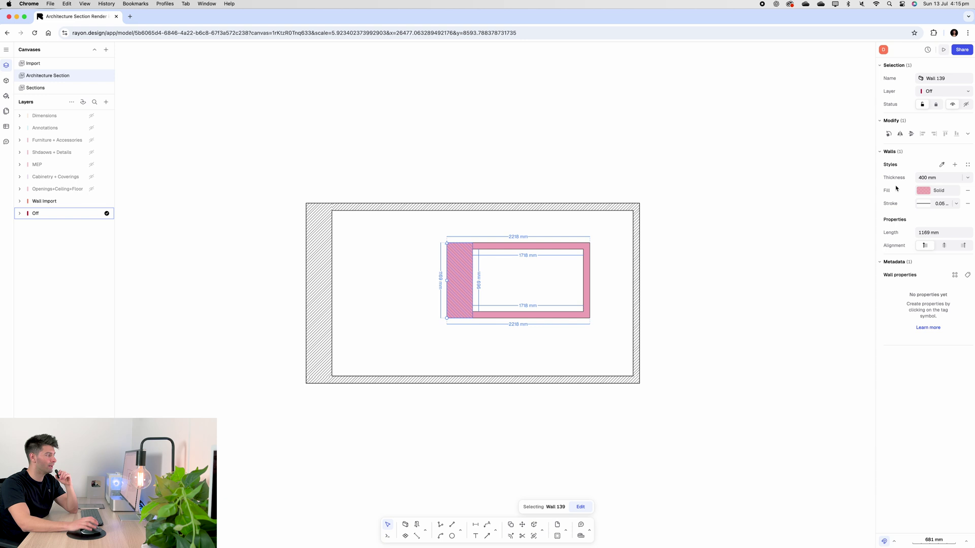
left_click(586, 277)
left_click(918, 178)
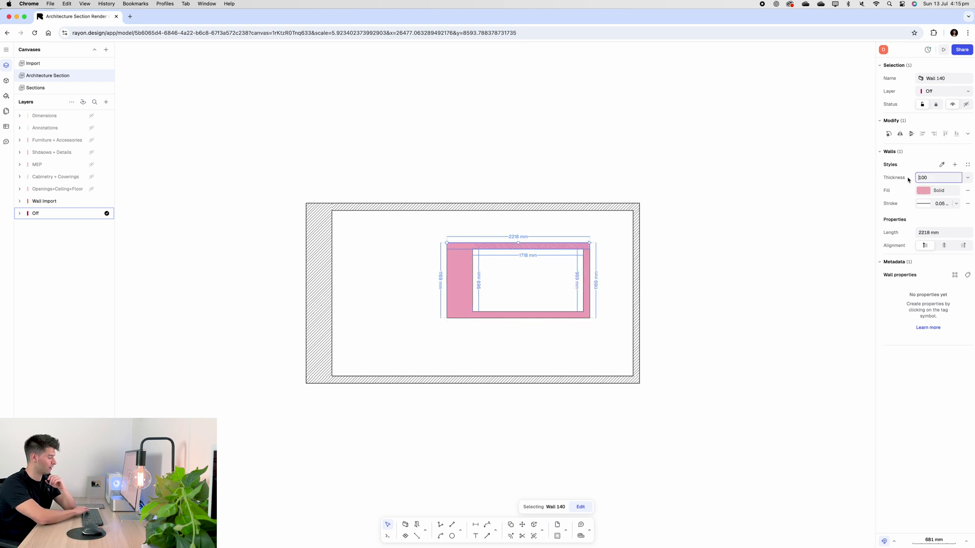
type("50")
key("Return")
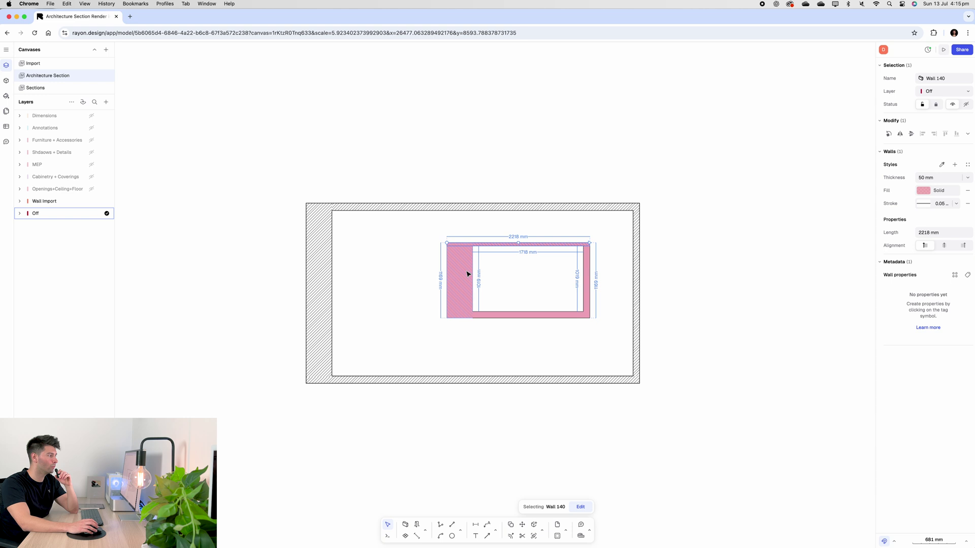
left_click(590, 280)
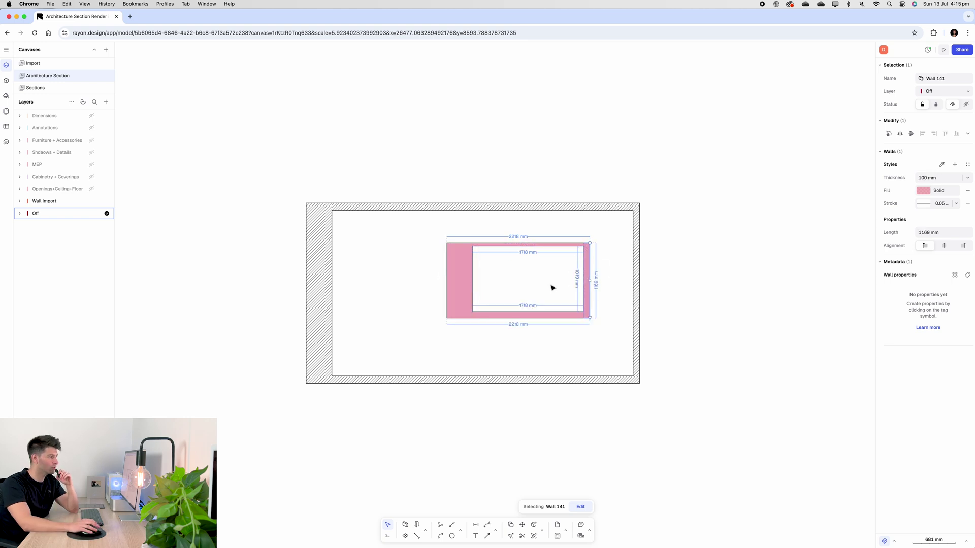
left_click(597, 283)
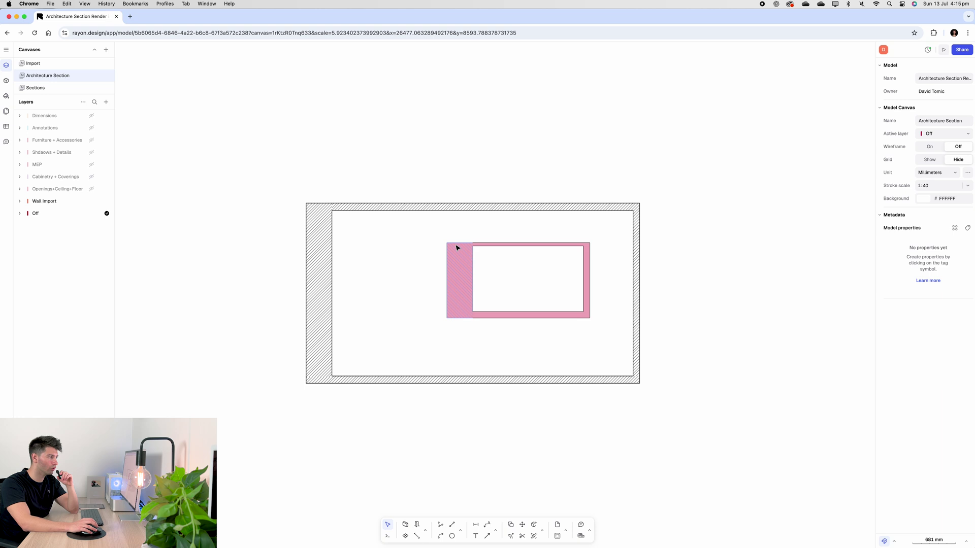
left_click(472, 277)
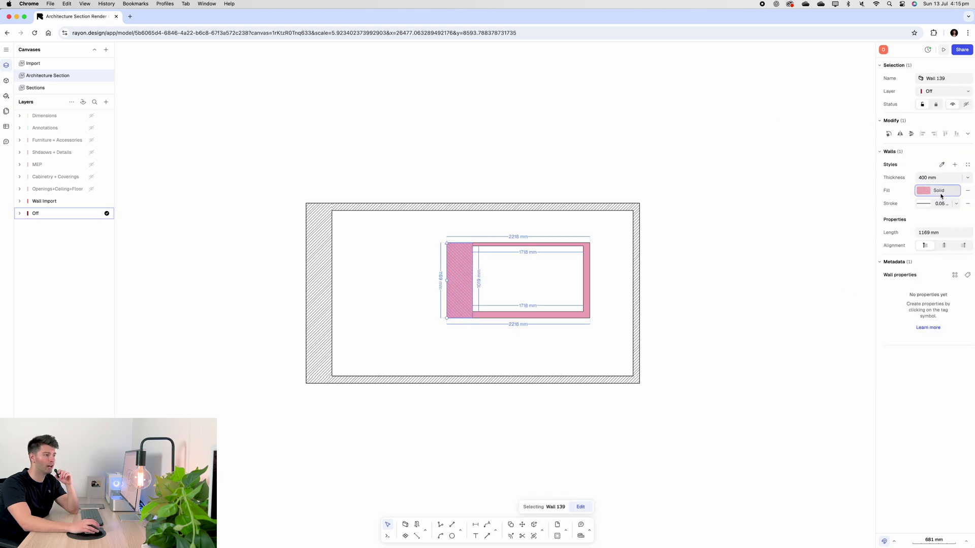
left_click(923, 190)
left_click_drag(815, 161, 752, 212)
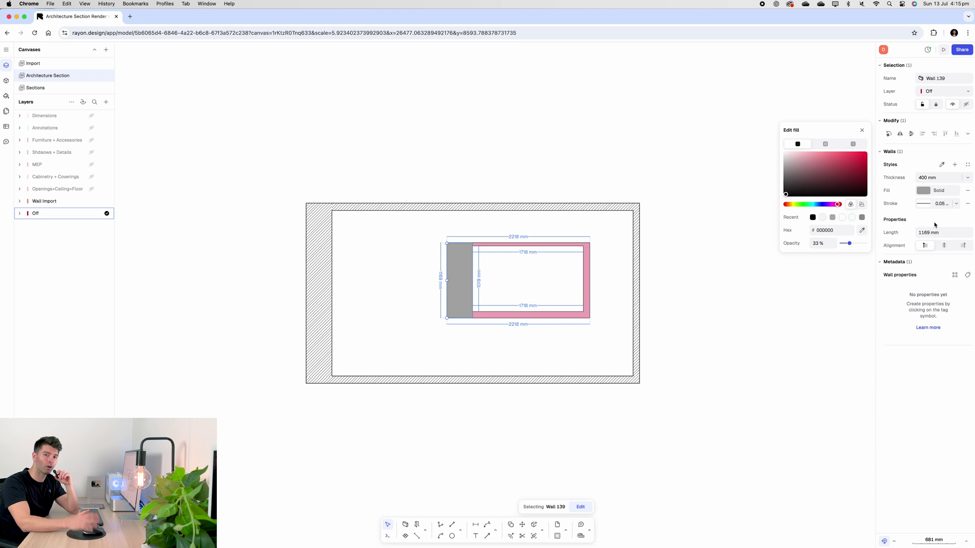
left_click(525, 343)
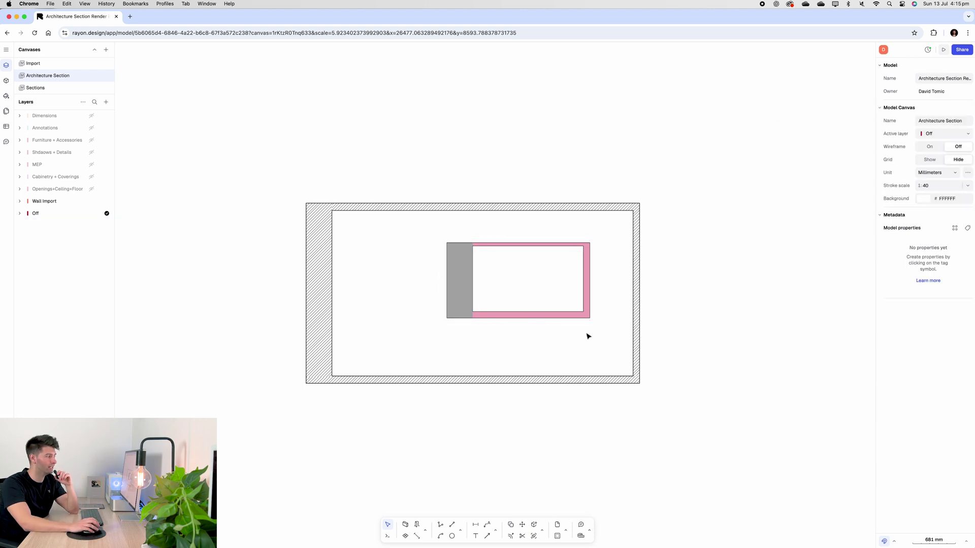
left_click_drag(431, 233, 608, 339)
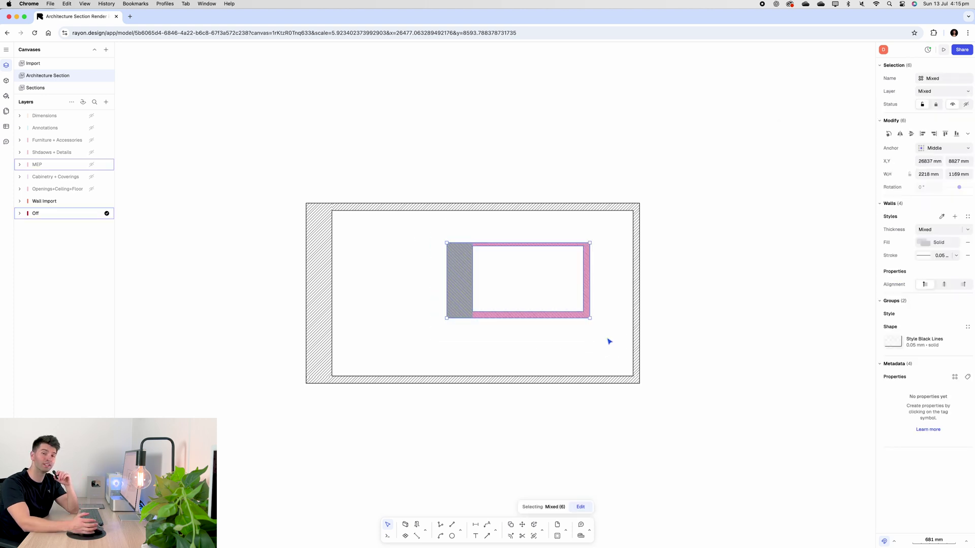
key("Delete")
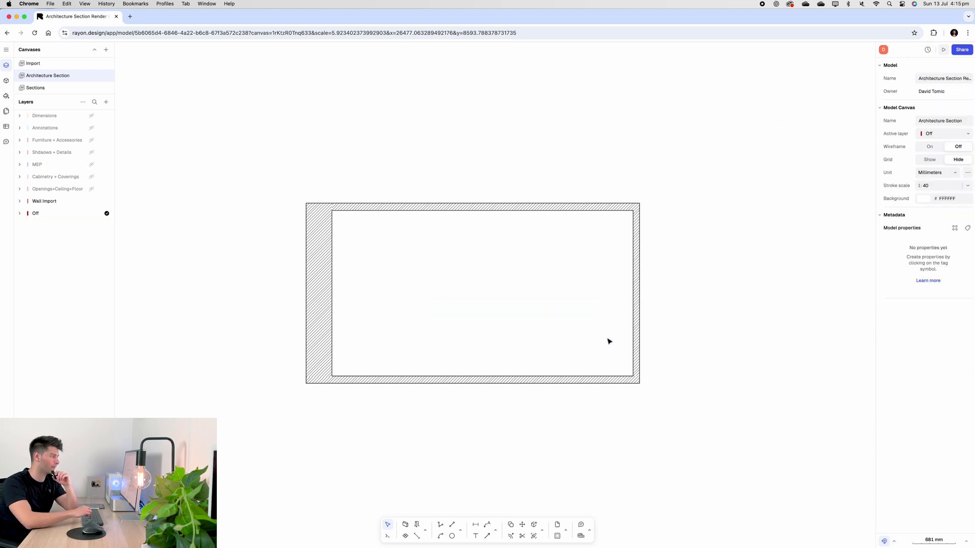
left_click(92, 189)
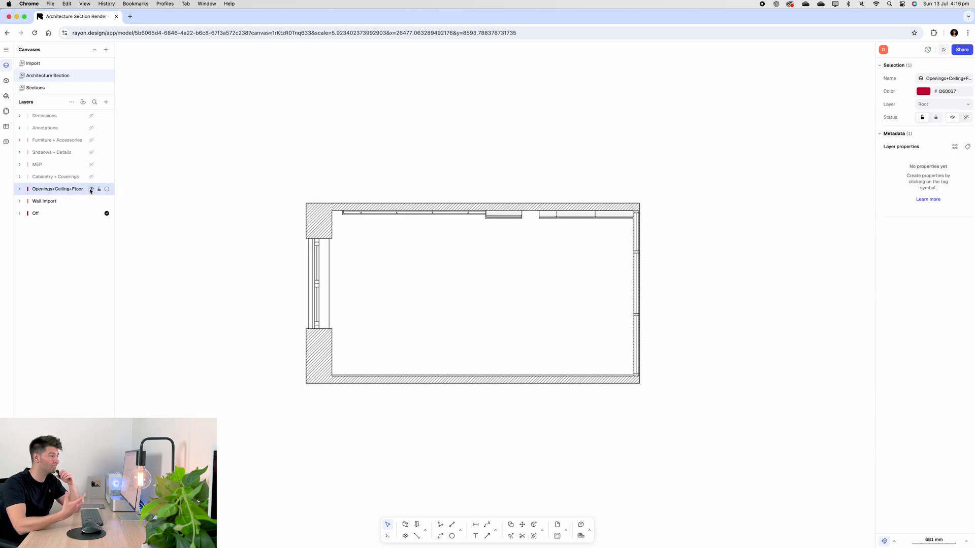
left_click(320, 267)
left_click(354, 246)
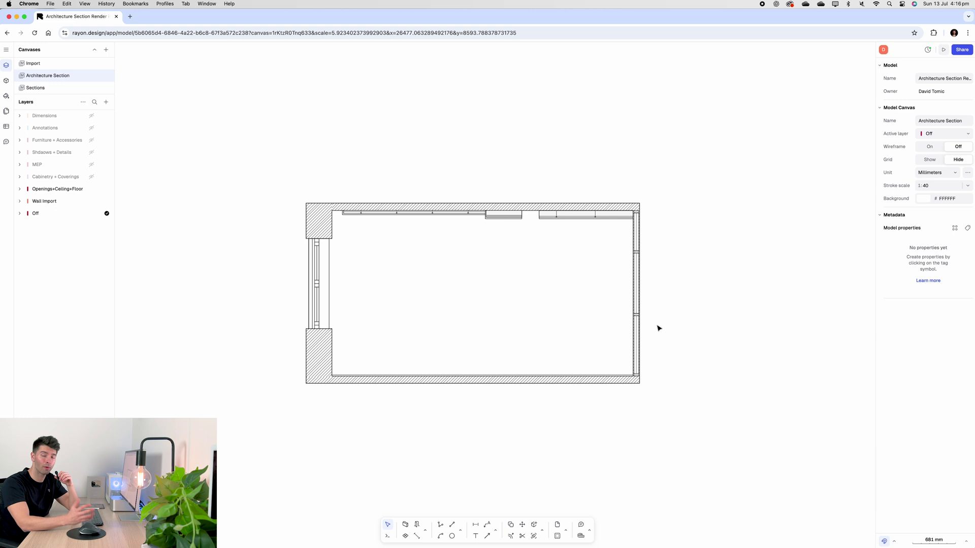
- Hide the Openings+Ceiling+Floor layer and open the Window 1000 family in the block library
left_click(91, 189)
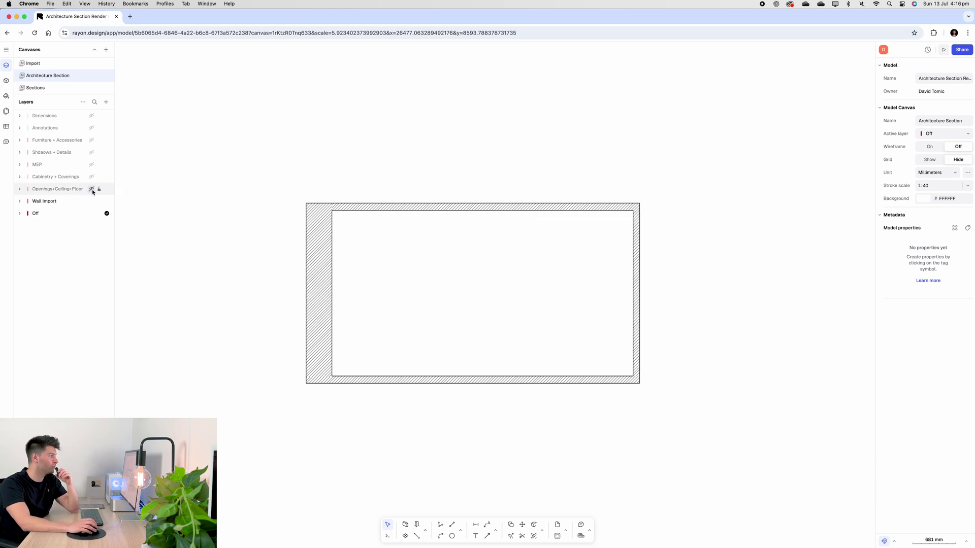
left_click(6, 81)
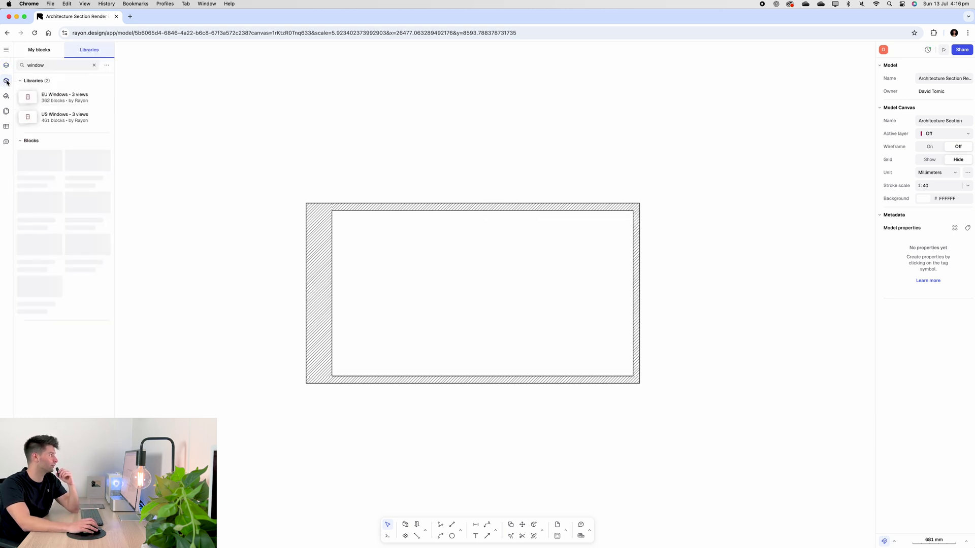
left_click(79, 64)
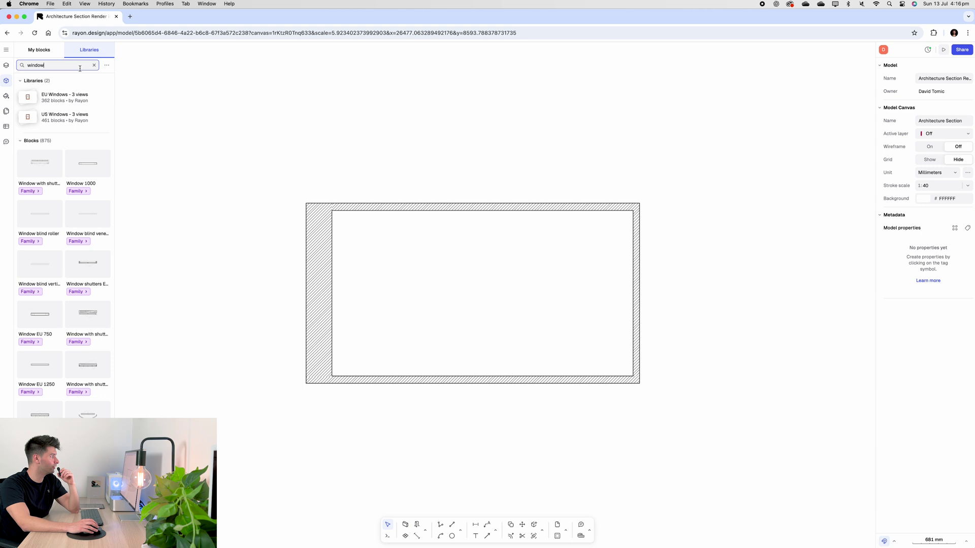
scroll(68, 270, "down", 5)
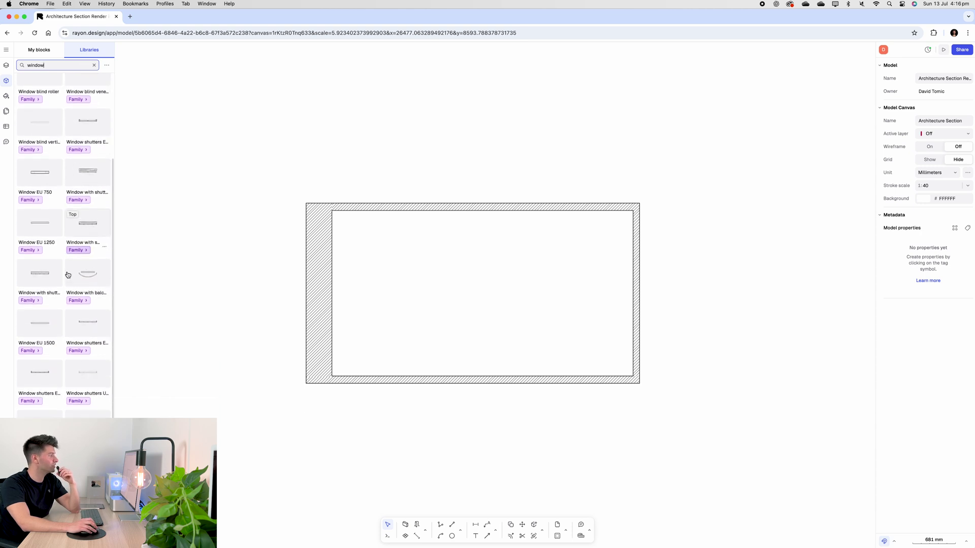
scroll(68, 275, "up", 5)
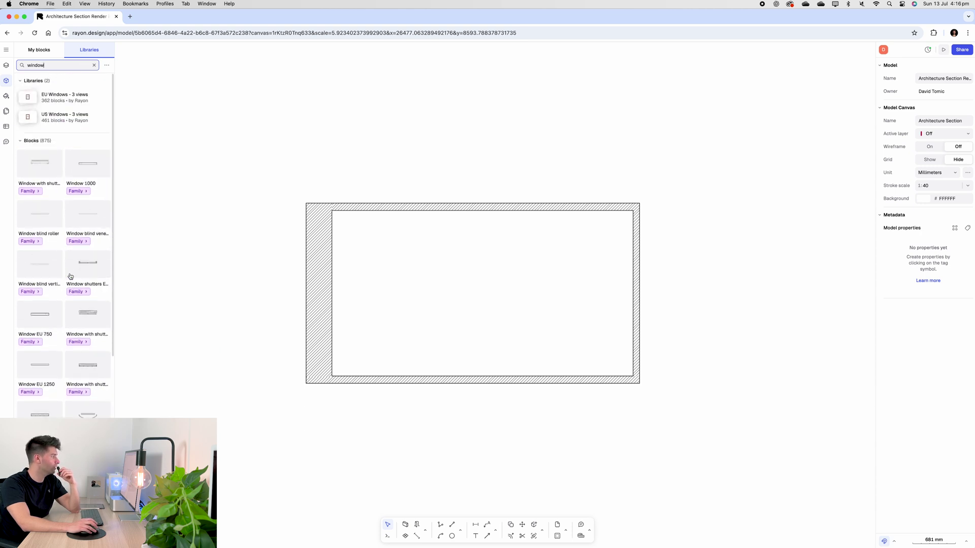
left_click(78, 192)
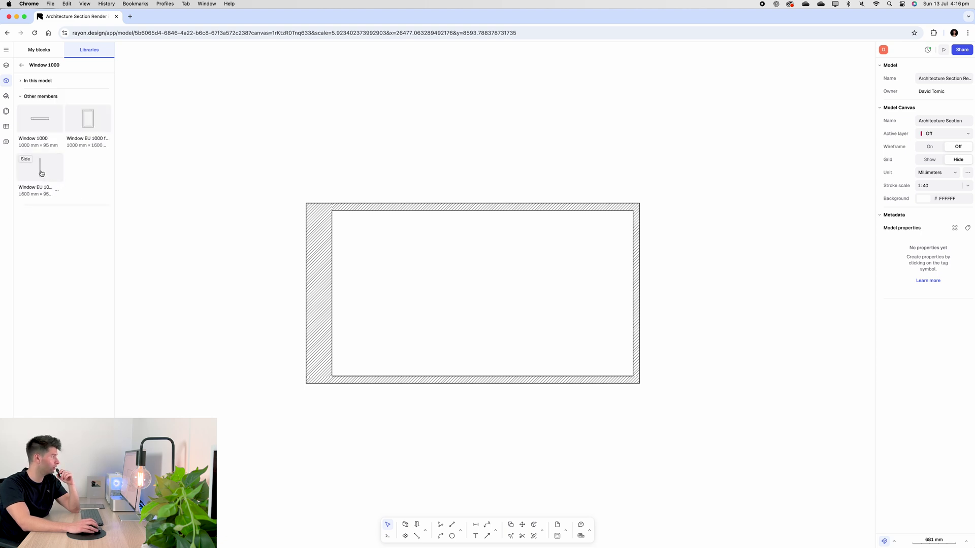
- Place the Window EU 1000 side view in the left-wall gap and slide it into position
left_click_drag(41, 173, 311, 283)
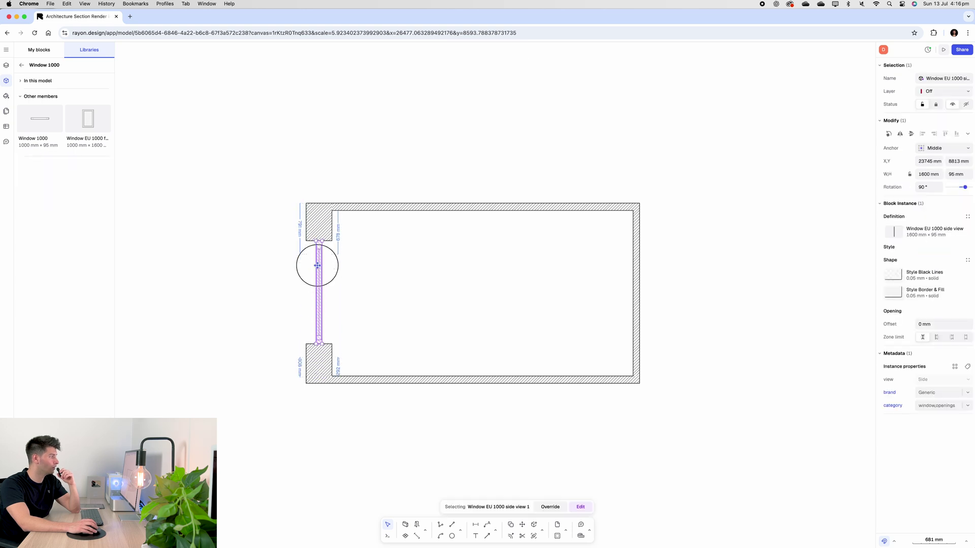
left_click(336, 322)
scroll(335, 322, "up", 5)
left_click_drag(351, 274, 348, 304)
left_click(427, 305)
scroll(427, 305, "down", 2)
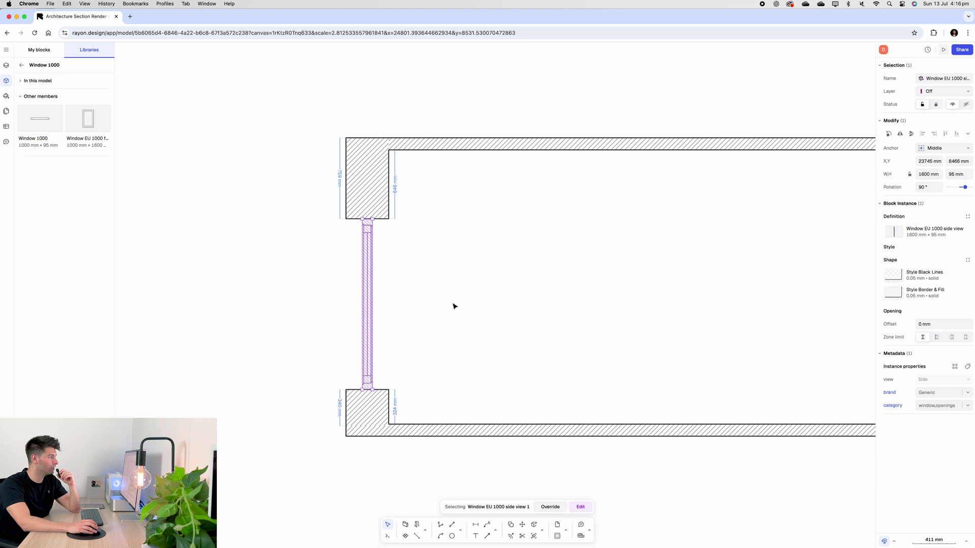
scroll(427, 305, "right", 3)
left_click(284, 290)
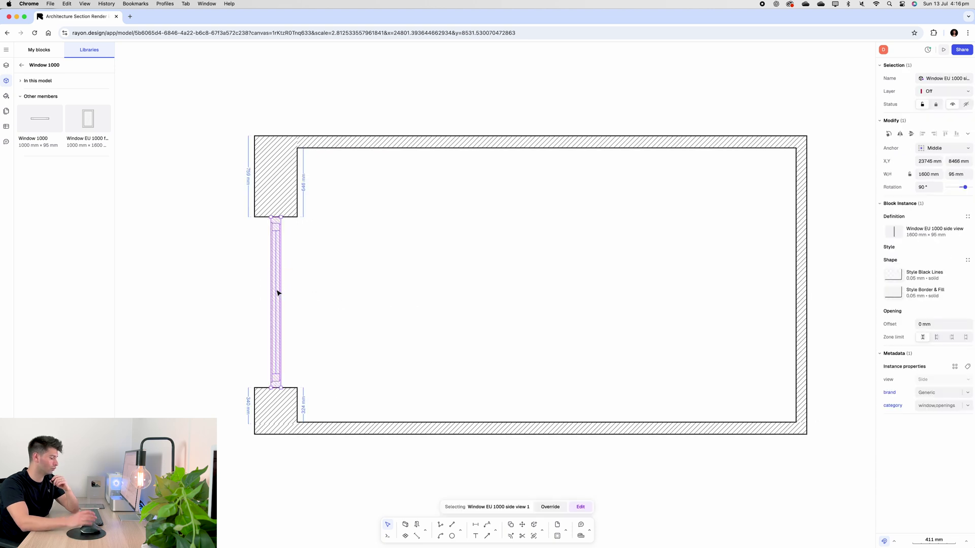
left_click(379, 263)
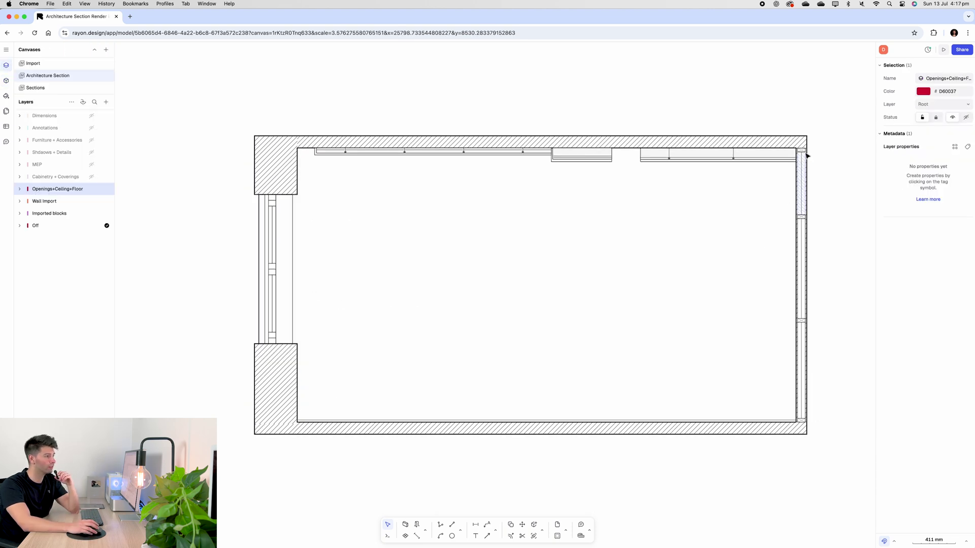
left_click(825, 155)
scroll(826, 157, "up", 5)
left_click(716, 129)
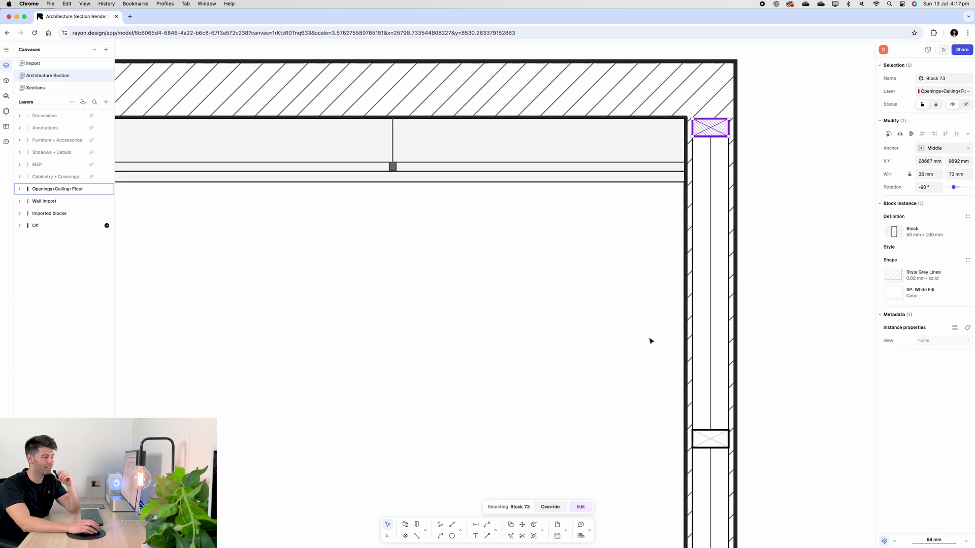
scroll(650, 340, "down", 5)
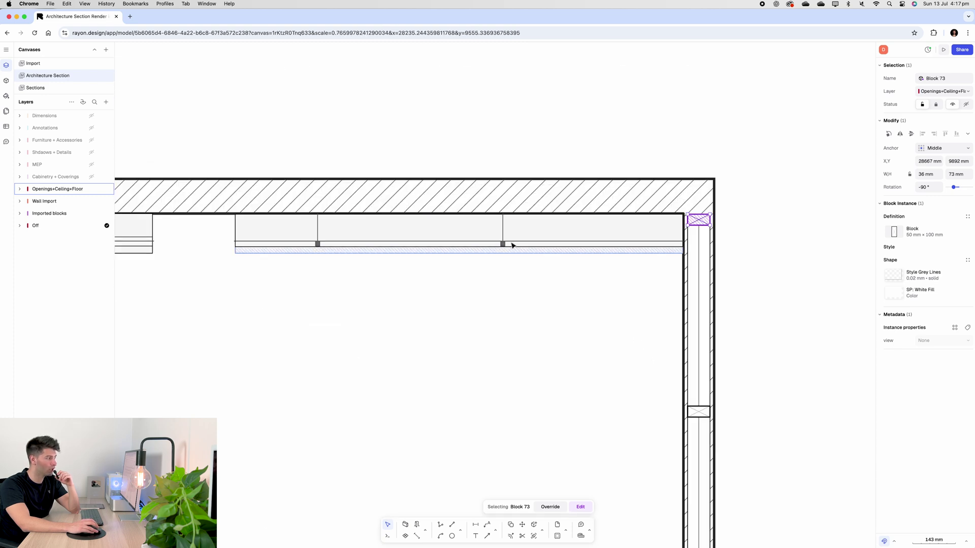
left_click(515, 252)
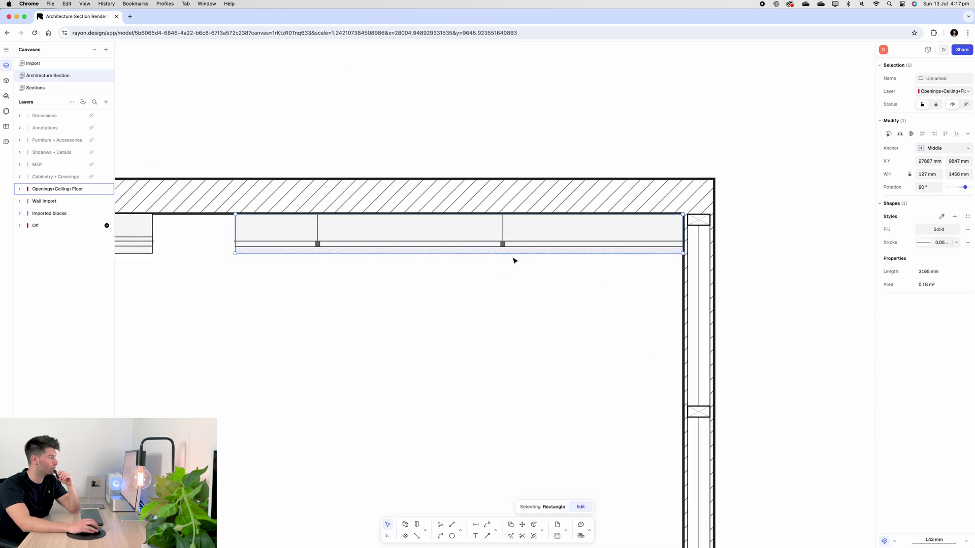
left_click(514, 261)
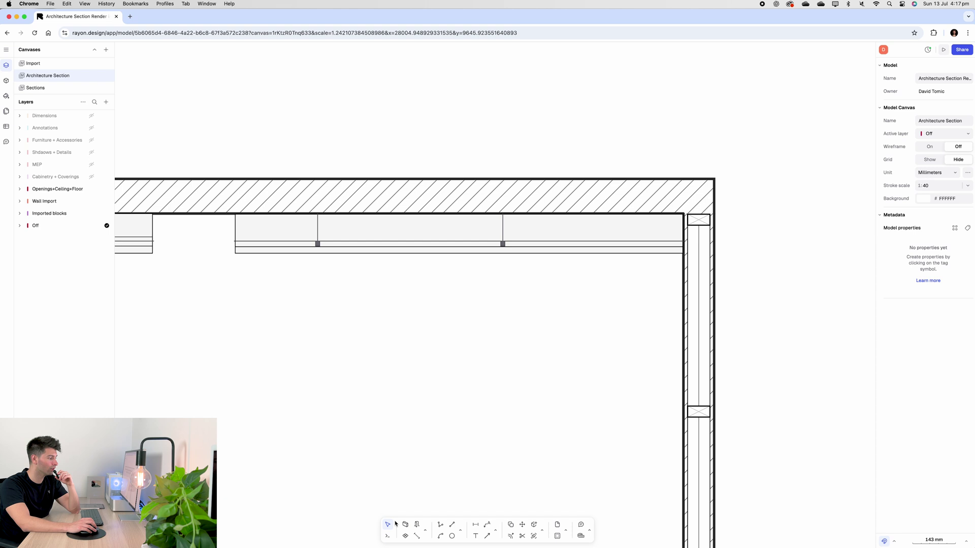
left_click(440, 525)
left_click(353, 369)
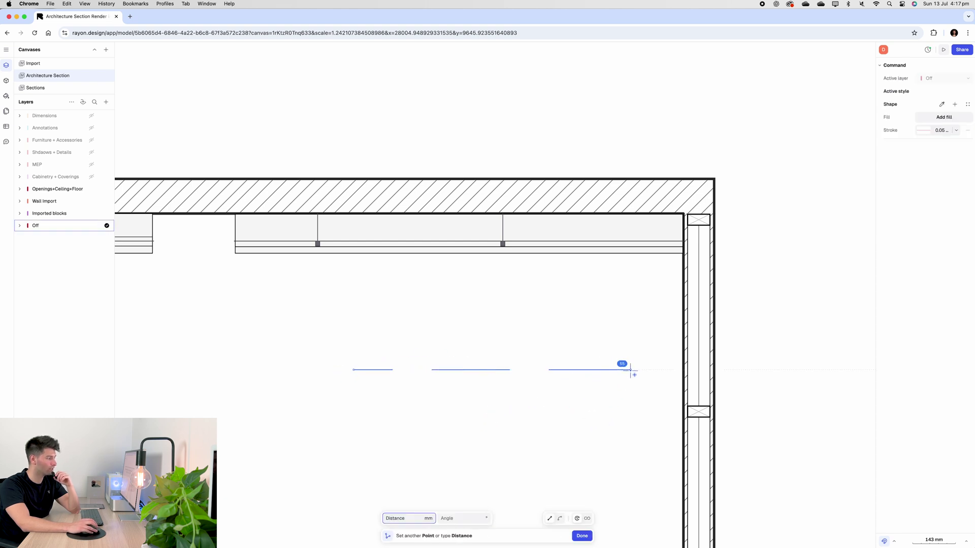
left_click(631, 370)
key("Escape")
left_click(391, 394)
key("Delete")
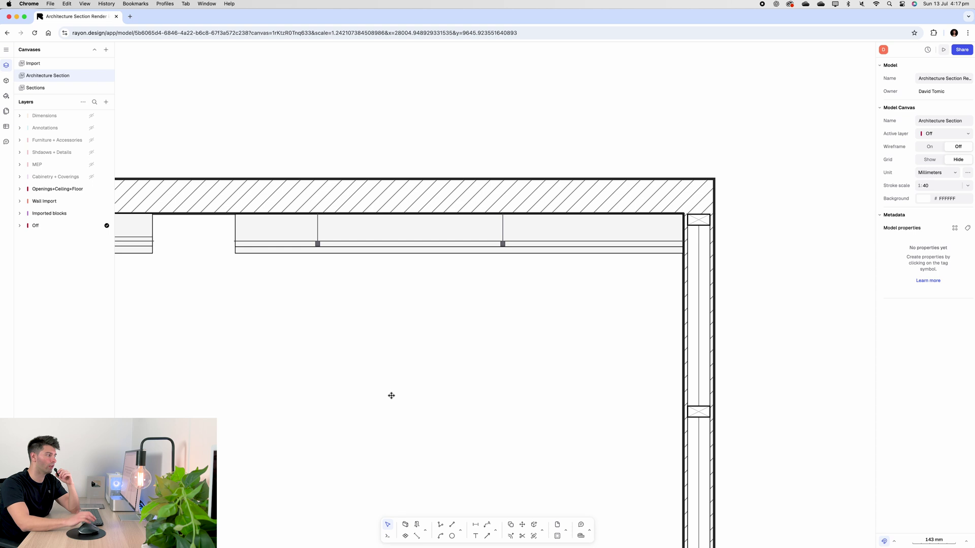
scroll(391, 396, "down", 5)
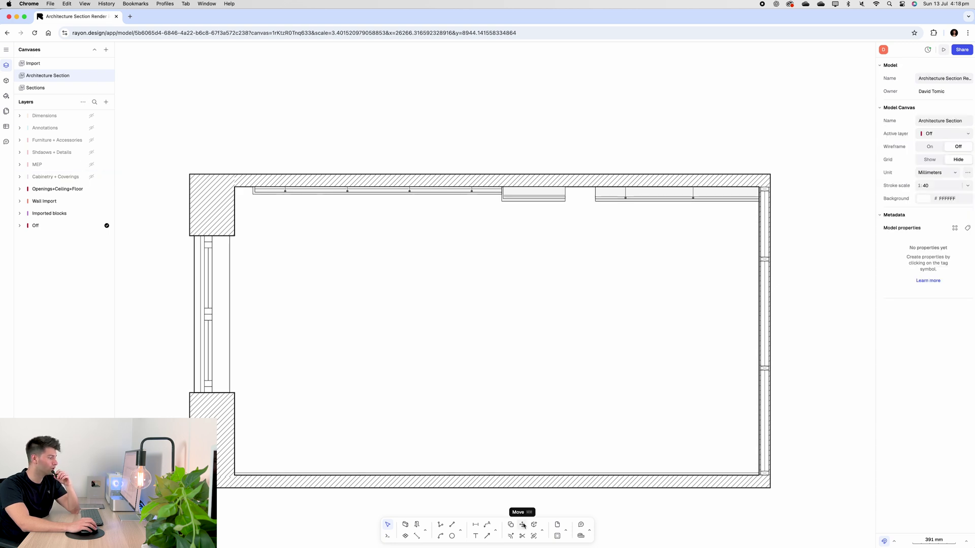
- Draw Zone 32 as a rectangle over the left part of the wall
left_click(406, 535)
left_click(235, 475)
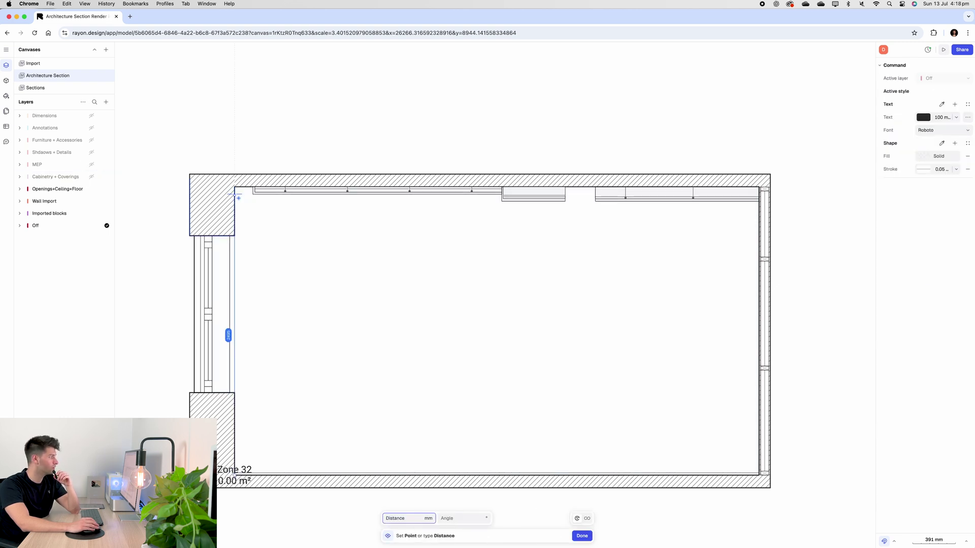
left_click(234, 187)
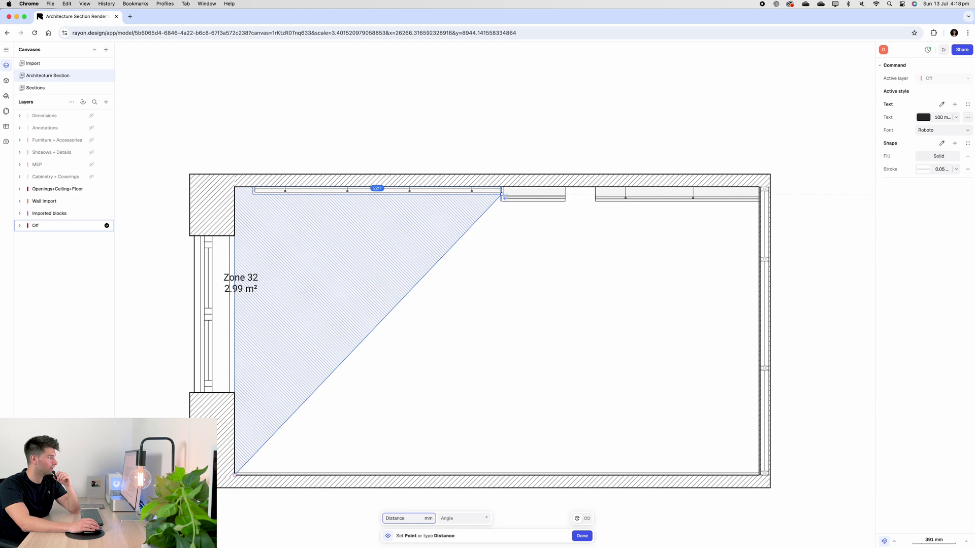
left_click(501, 187)
double_click(506, 469)
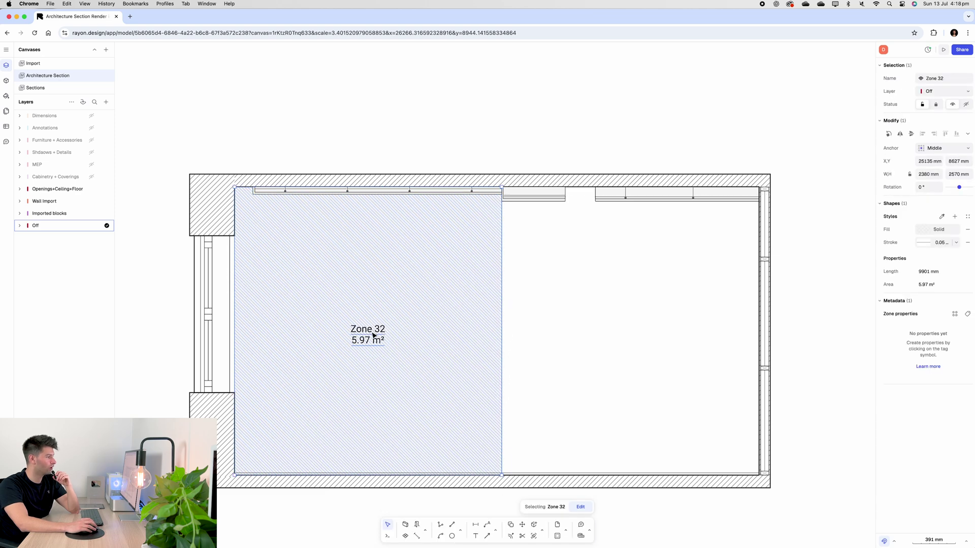
key("Escape")
left_click(411, 326)
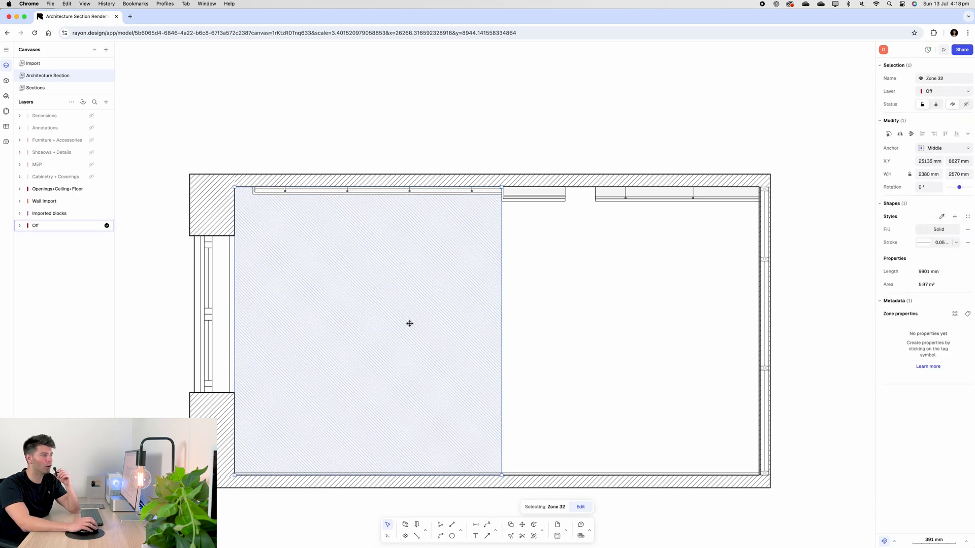
- Change Zone 32's fill to the Brick Ceramic texture
left_click(936, 230)
left_click(816, 184)
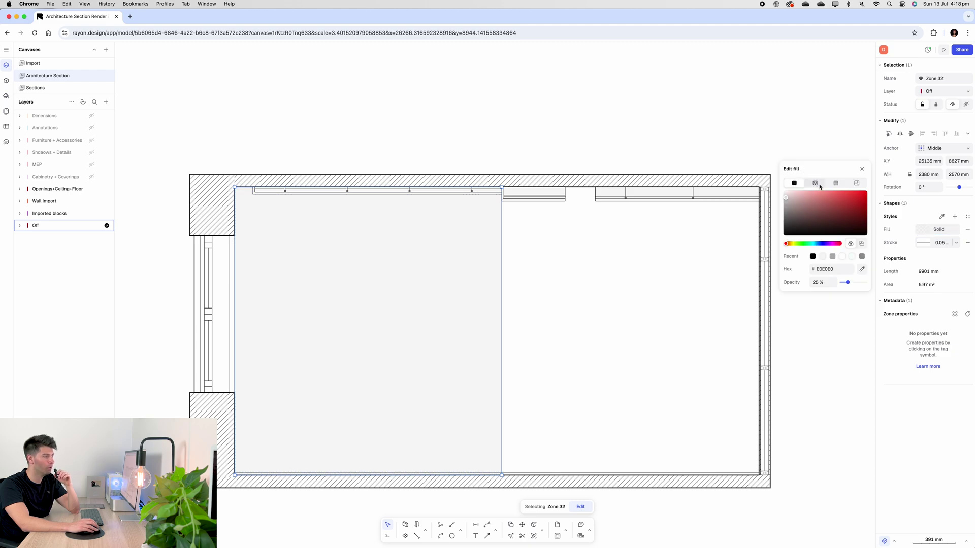
left_click(824, 240)
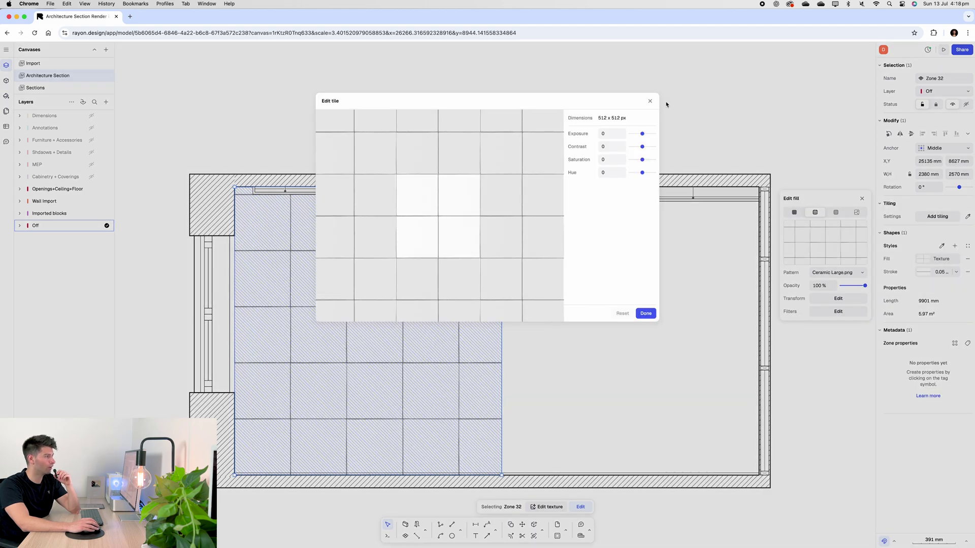
left_click(650, 100)
left_click(836, 273)
scroll(827, 361, "down", 1)
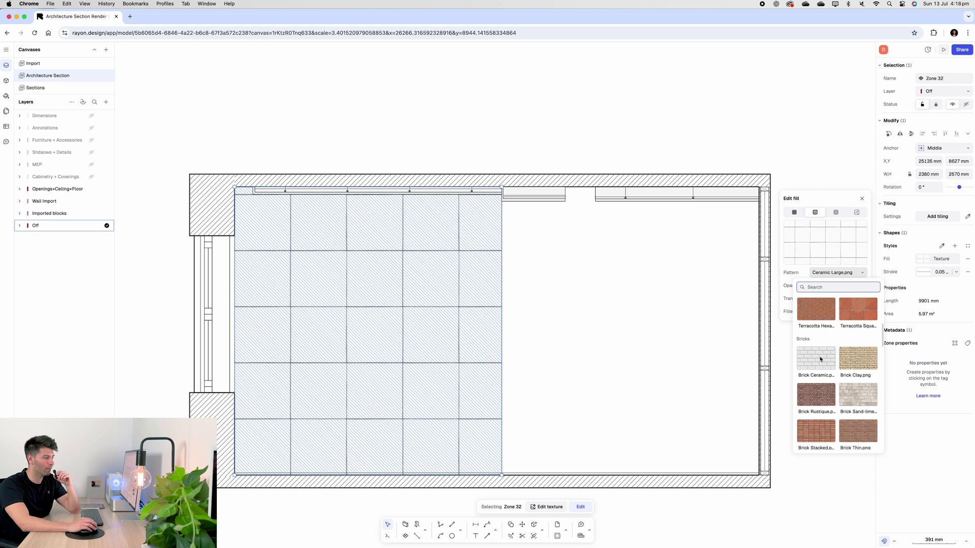
left_click(828, 362)
key("Escape")
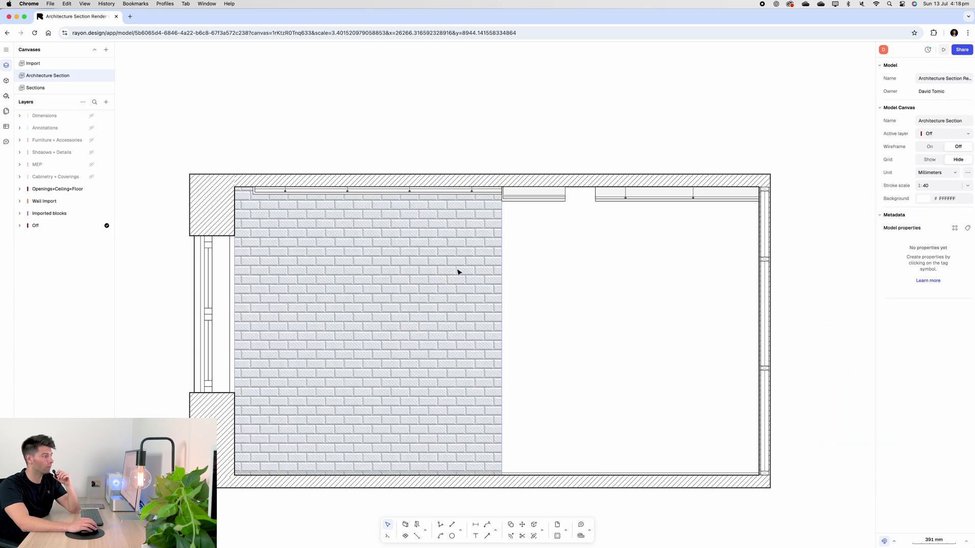
- Inspect the brick zone, wall covering, marble tiles, wood strip and white cabinet panels, then deselect
left_click(494, 324)
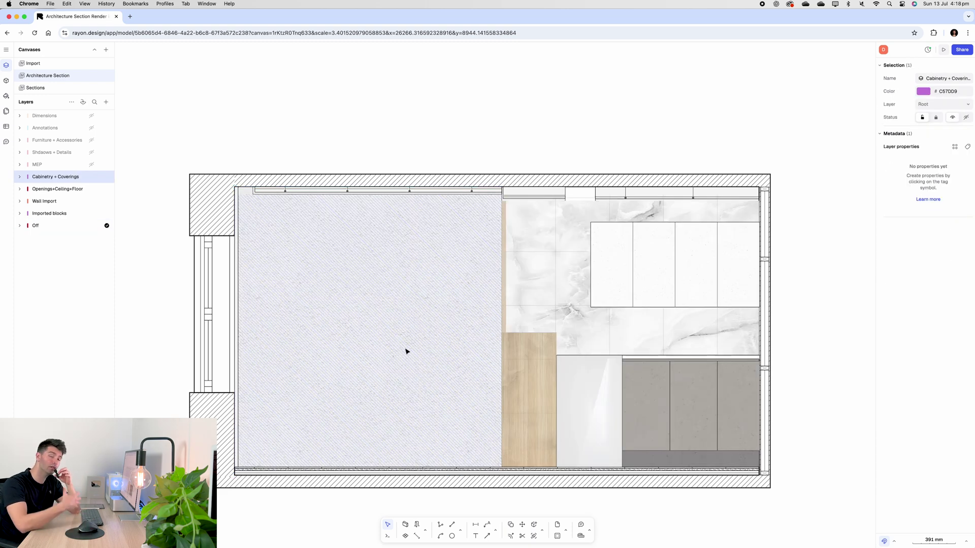
left_click(403, 294)
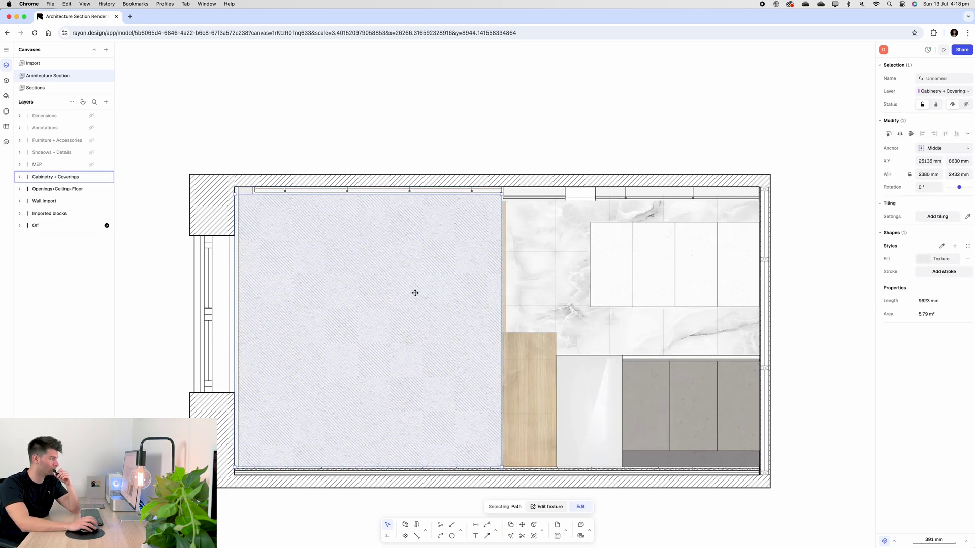
left_click(534, 292)
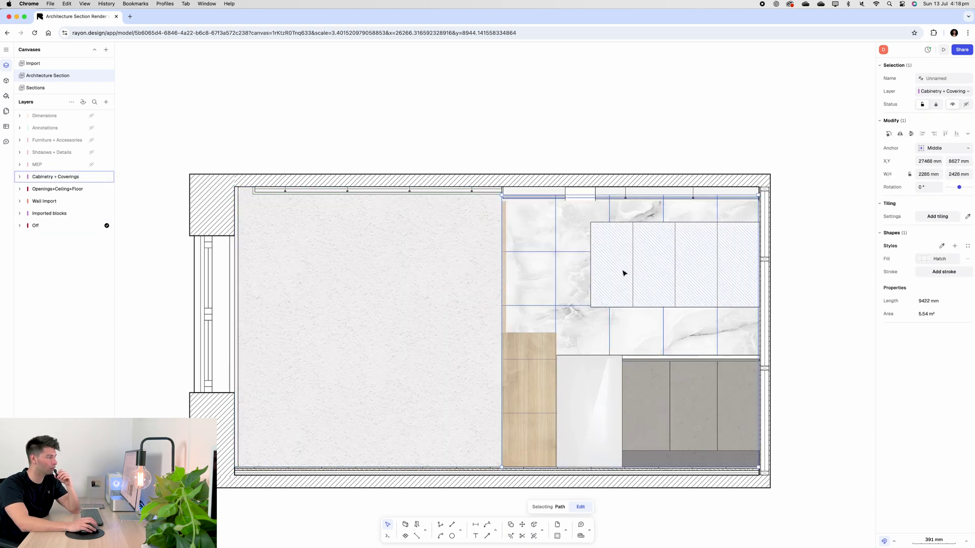
left_click(548, 376)
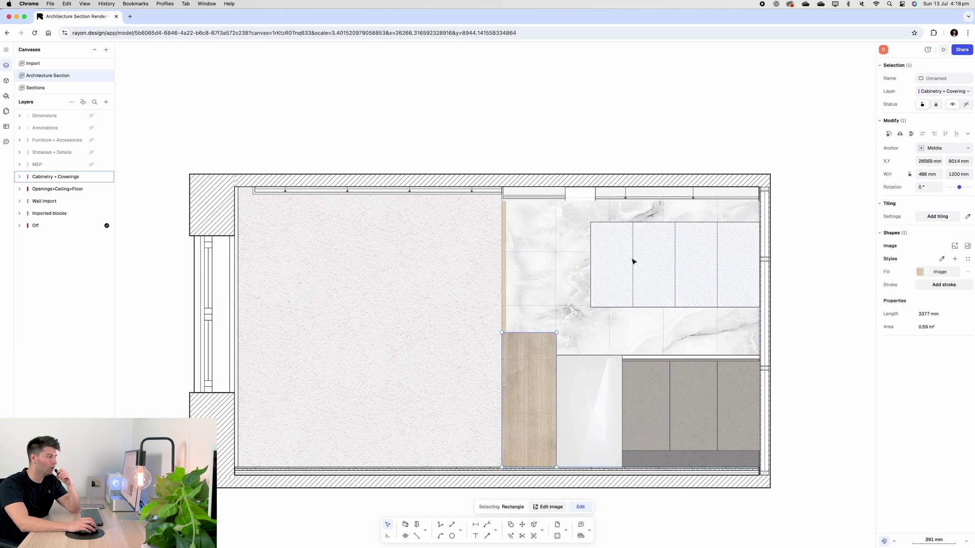
left_click(613, 407)
left_click(872, 395)
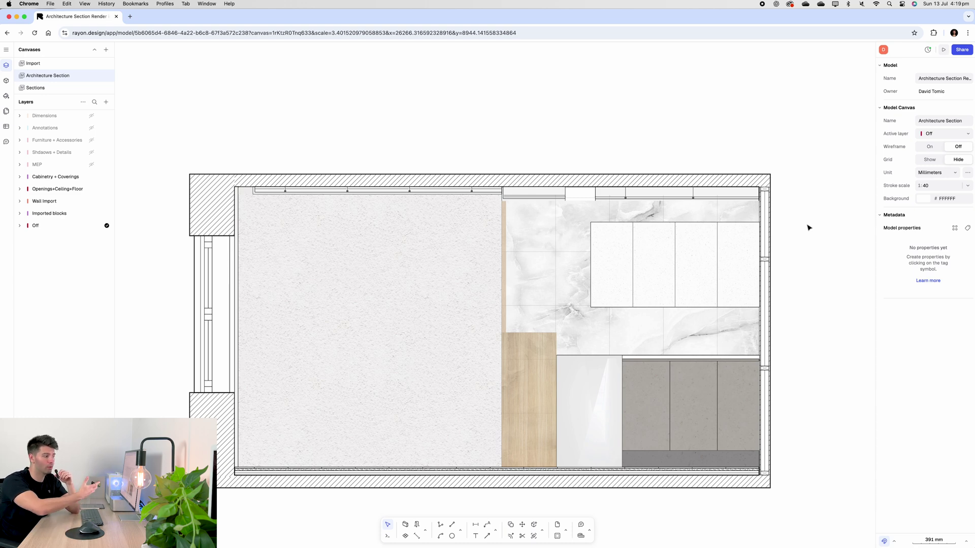
- Show the MEP layer and select the sink block on the elevation
left_click(92, 165)
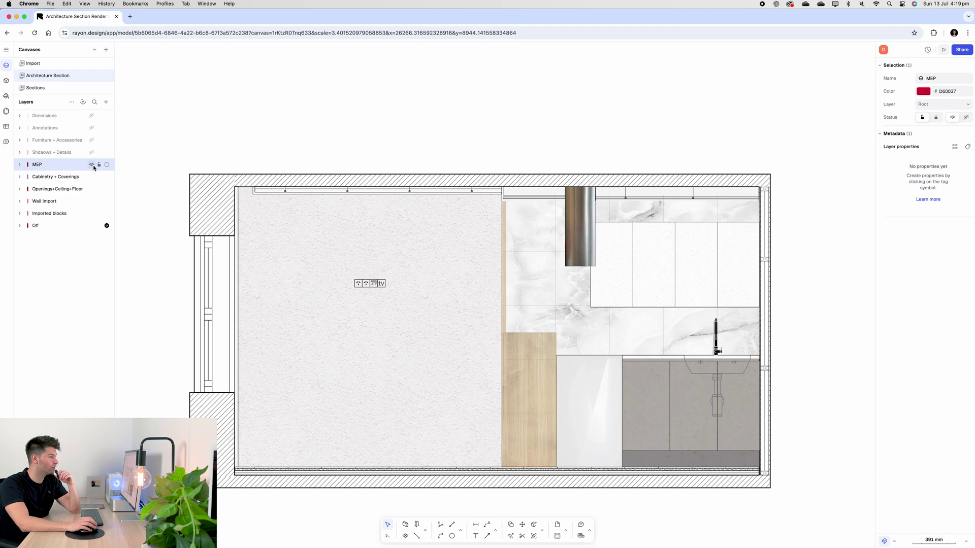
left_click(102, 177)
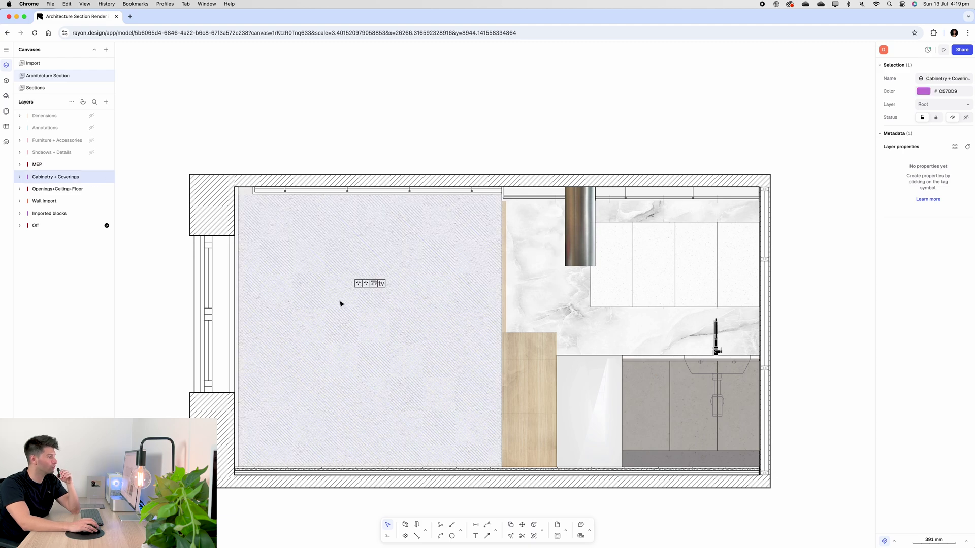
scroll(364, 279, "up", 10)
scroll(571, 267, "down", 8)
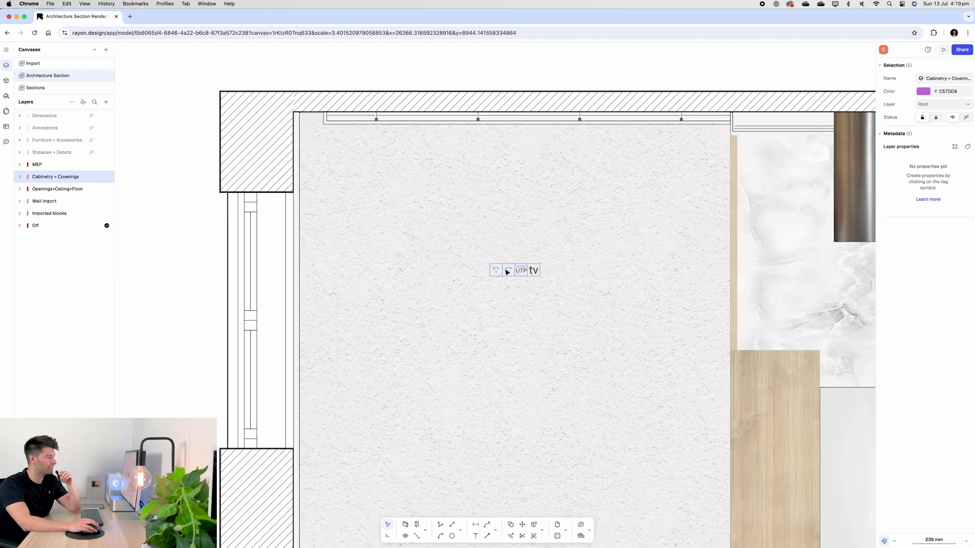
scroll(544, 307, "down", 5)
scroll(754, 352, "up", 4)
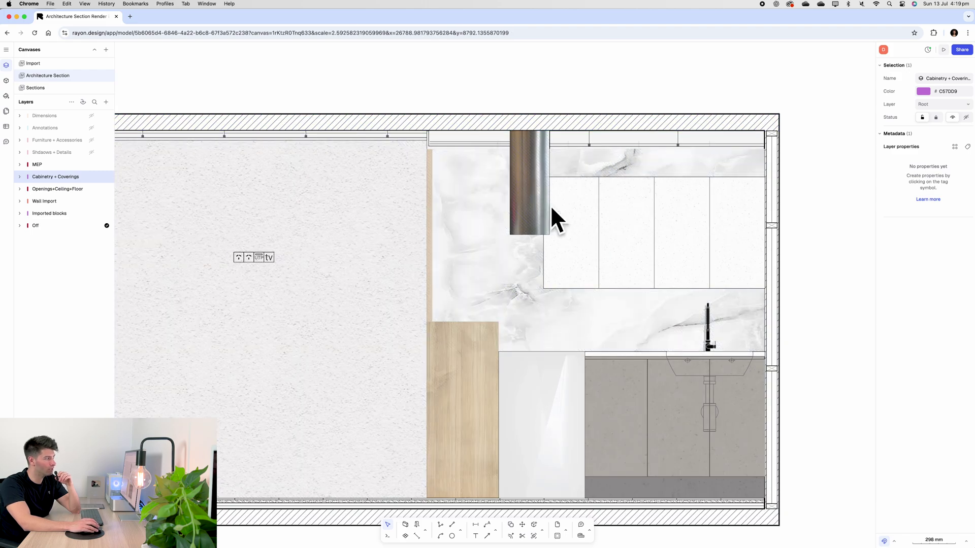
scroll(737, 367, "up", 2)
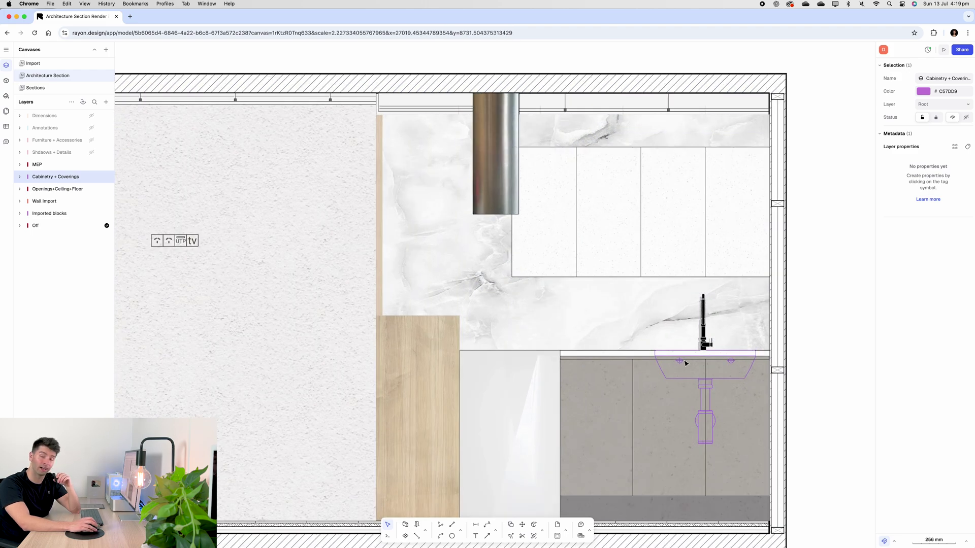
left_click(690, 380)
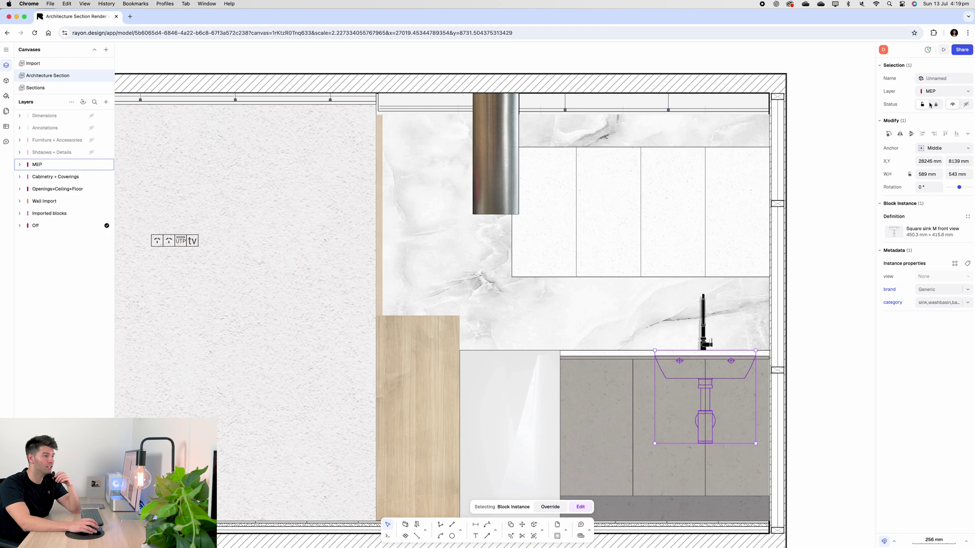
- Search the block library for 'sink', then inspect the faucet, range hood and socket symbols
left_click(6, 81)
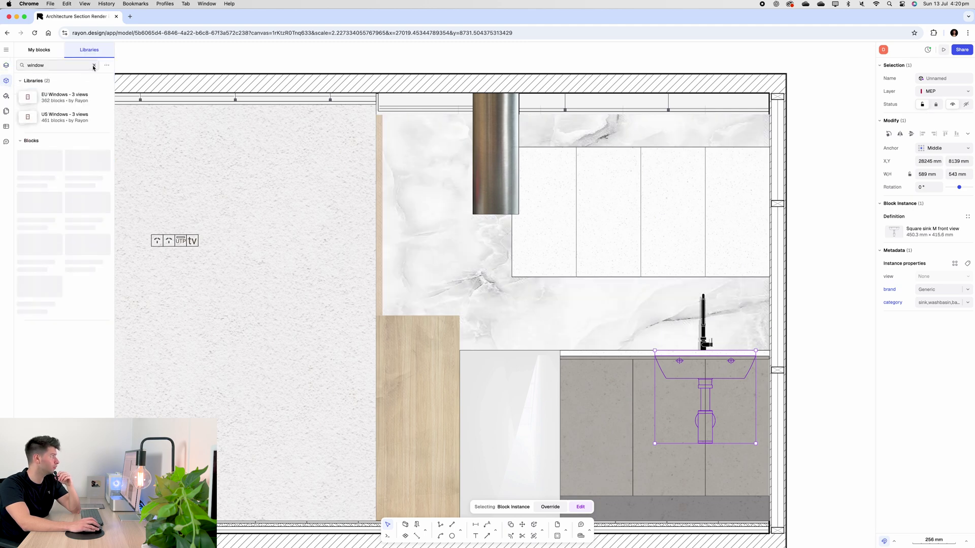
left_click(74, 64)
type("sink")
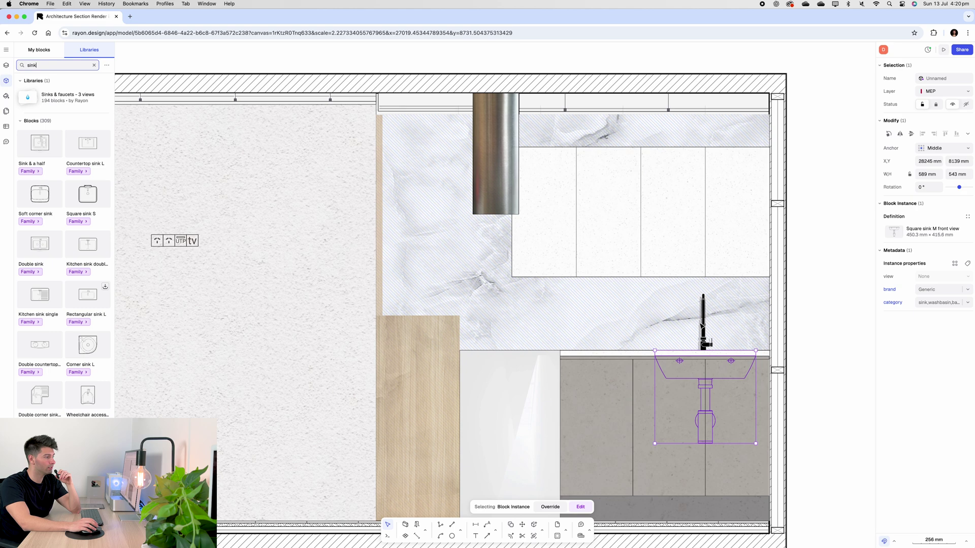
left_click(704, 323)
left_click(502, 173)
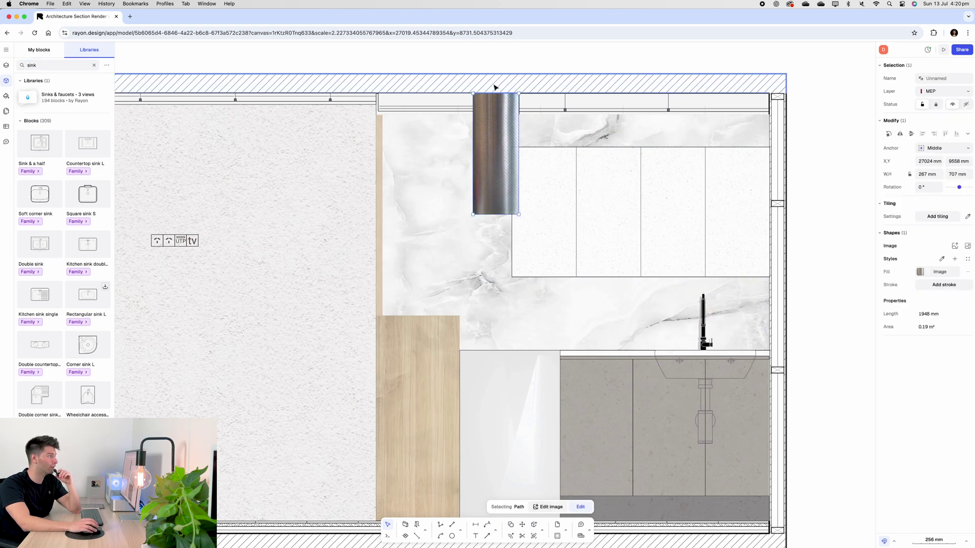
scroll(183, 238, "up", 5, "ctrl")
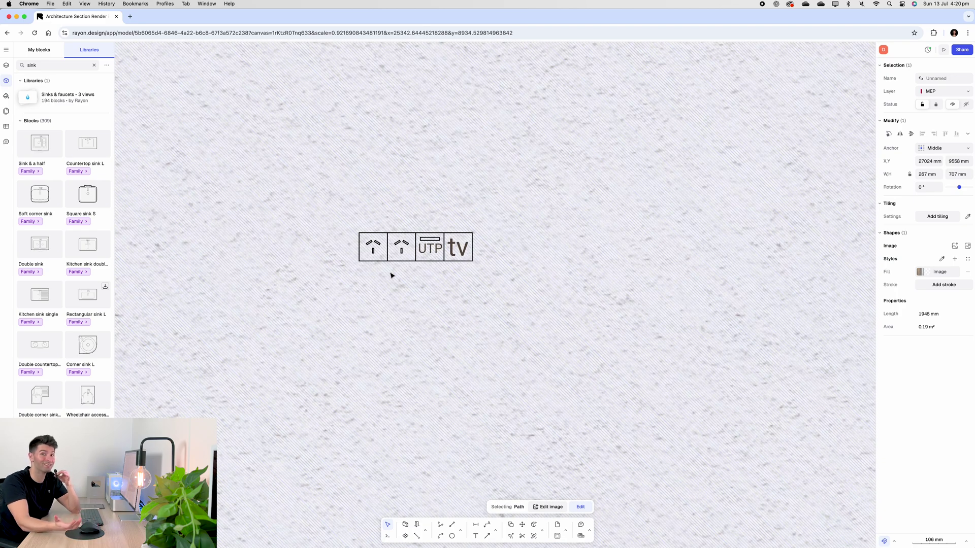
scroll(391, 276, "up", 5, "ctrl")
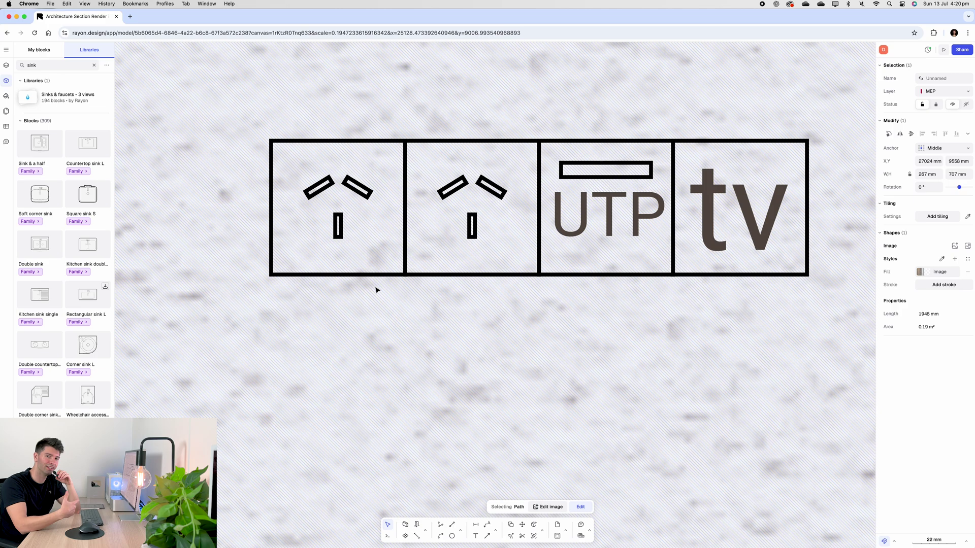
scroll(379, 295, "down", 10, "ctrl")
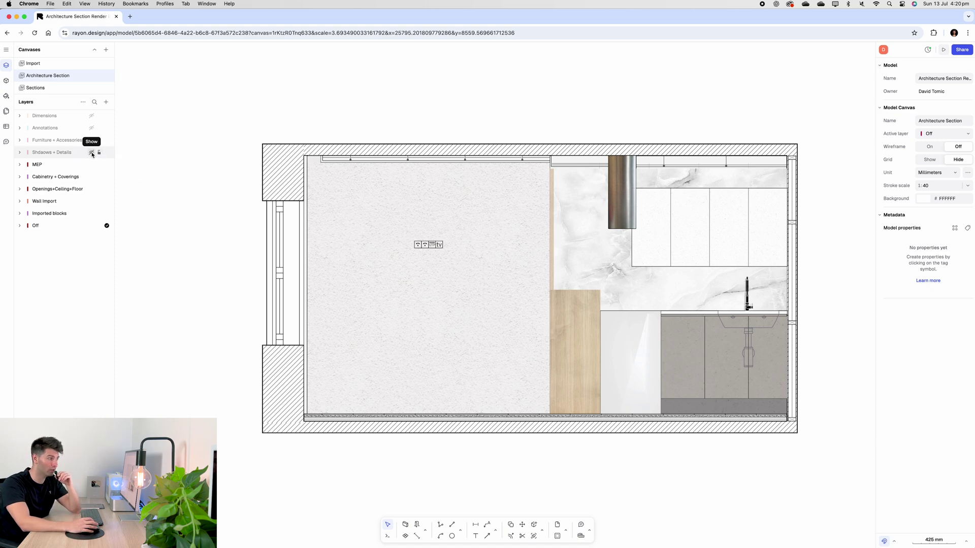
- Show the Shdaows + Details layer and shorten the left-wall shadow strip from the bottom
left_click(92, 153)
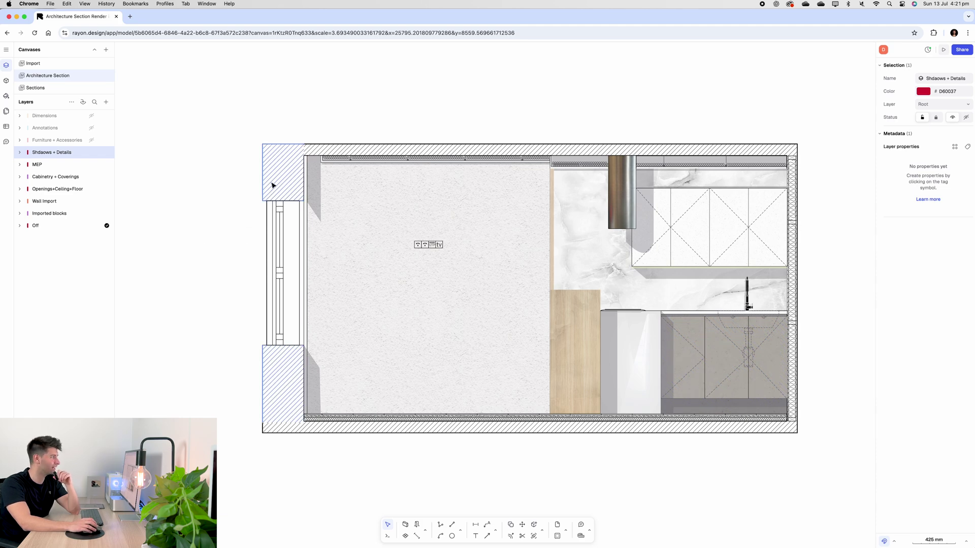
left_click(314, 214)
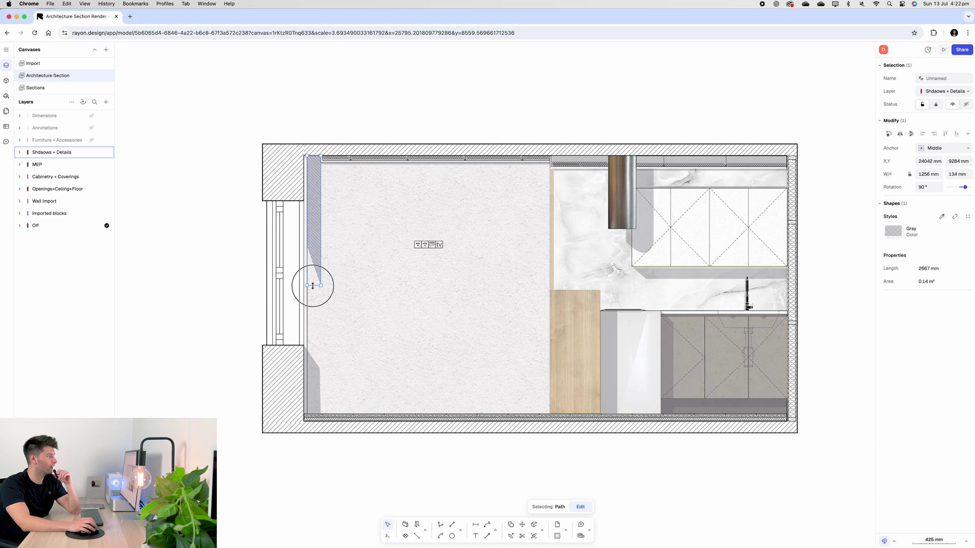
left_click_drag(312, 214, 312, 226)
left_click(227, 310)
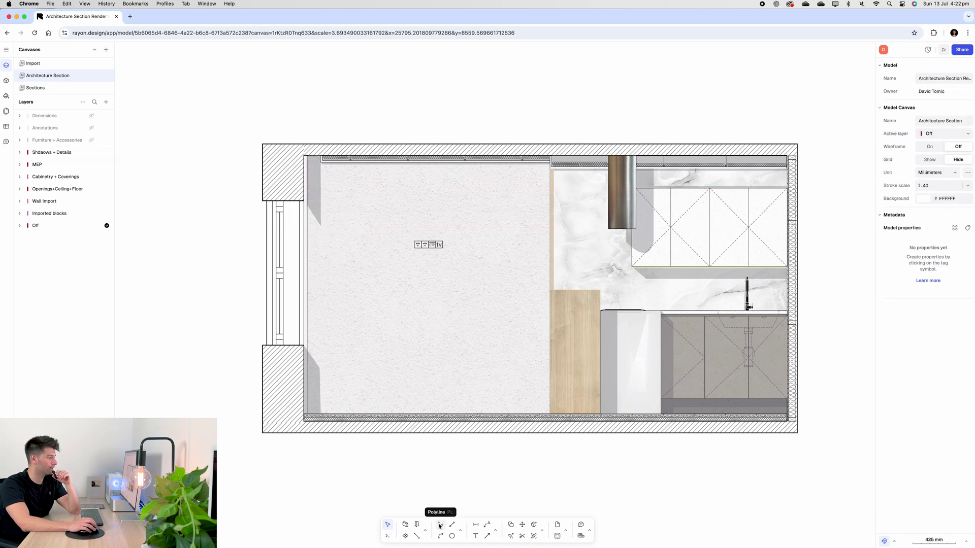
left_click(440, 524)
left_click(414, 470)
left_click(495, 469)
left_click(495, 489)
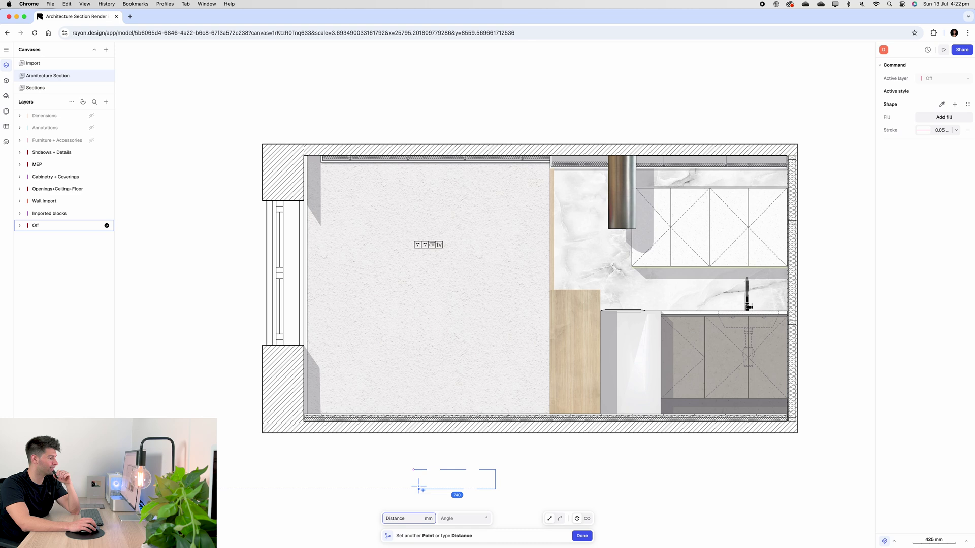
left_click(414, 489)
left_click(414, 470)
left_click(939, 229)
left_click(938, 229)
left_click(852, 215)
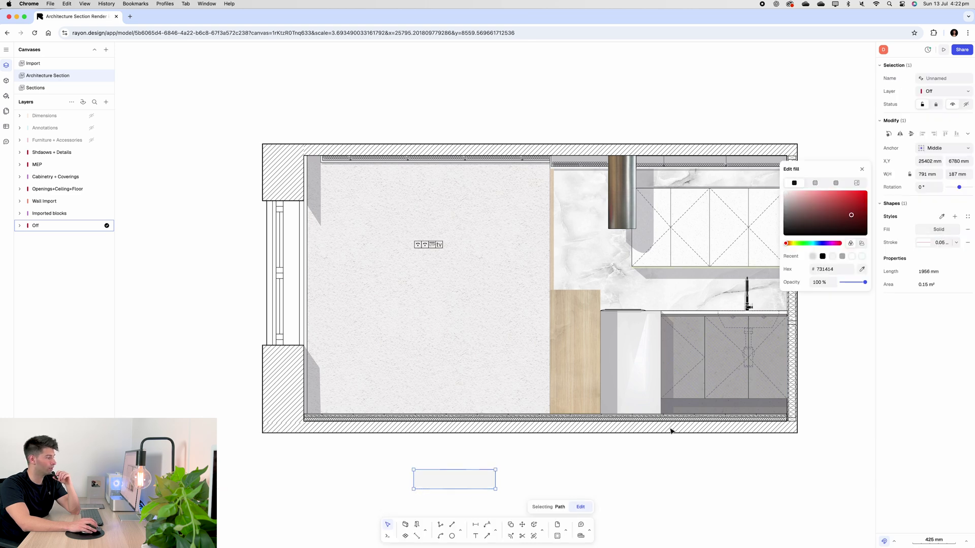
left_click(544, 489)
left_click(415, 488)
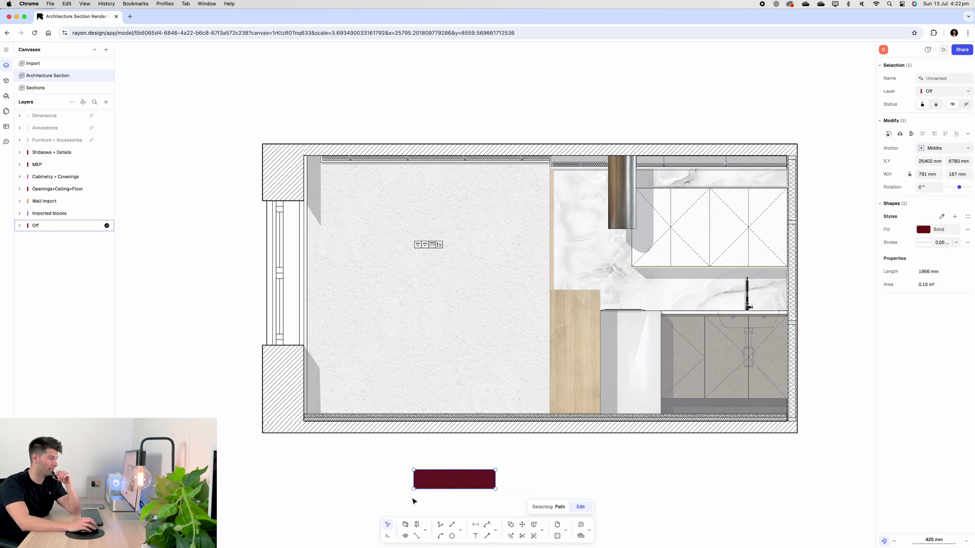
key("Delete")
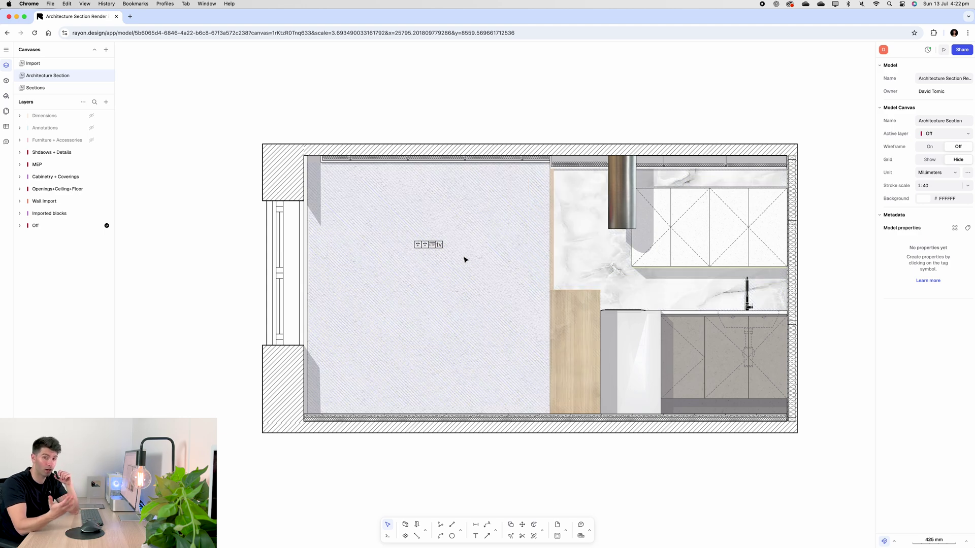
scroll(465, 259, "up", 10)
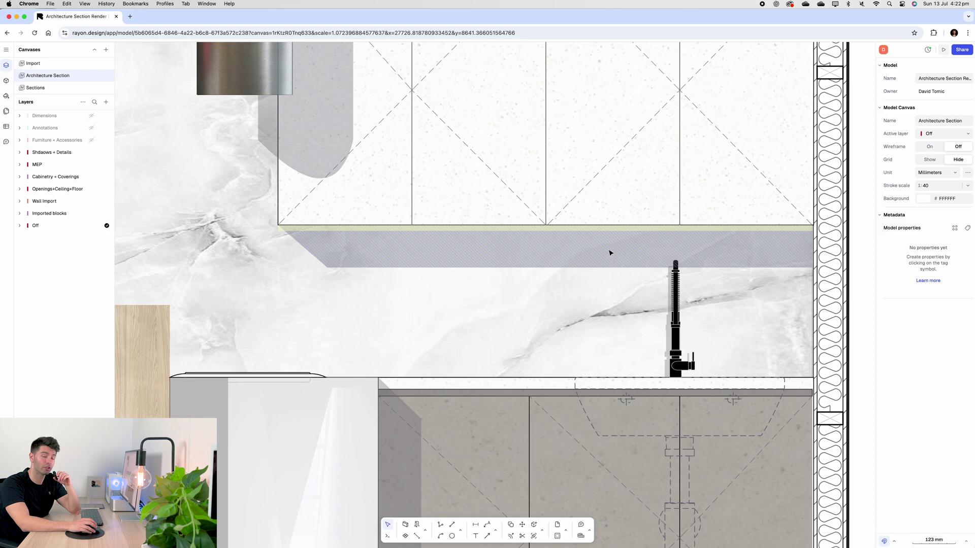
scroll(597, 259, "down", 5)
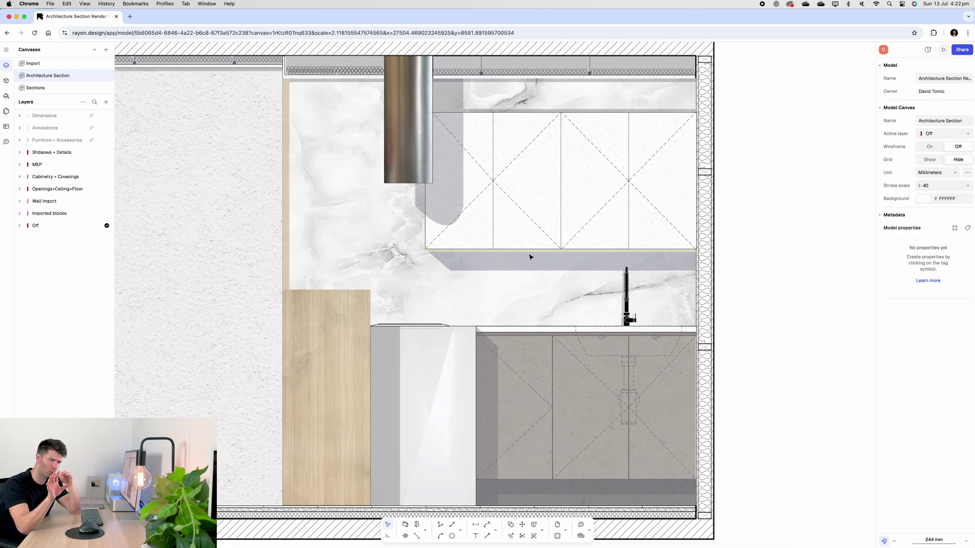
scroll(539, 259, "down", 3)
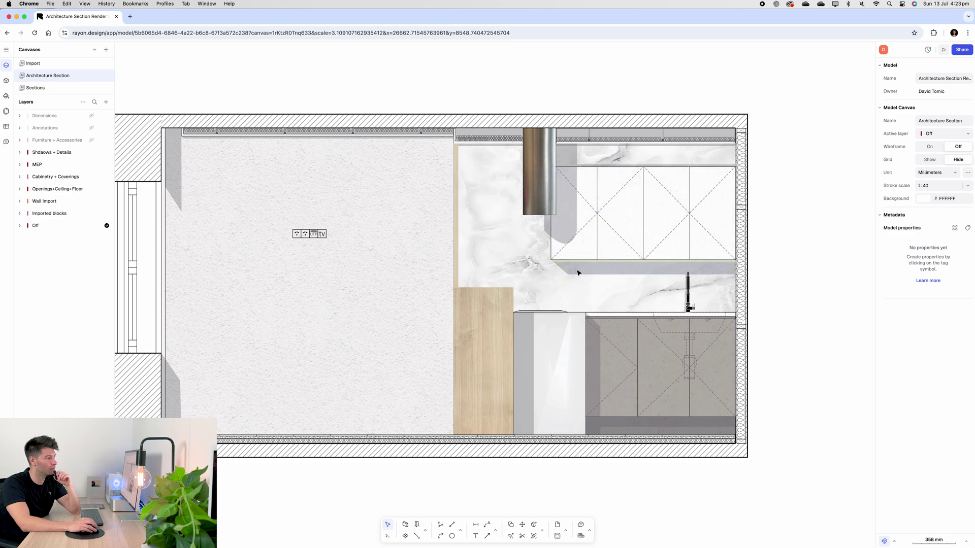
scroll(810, 293, "down", 3)
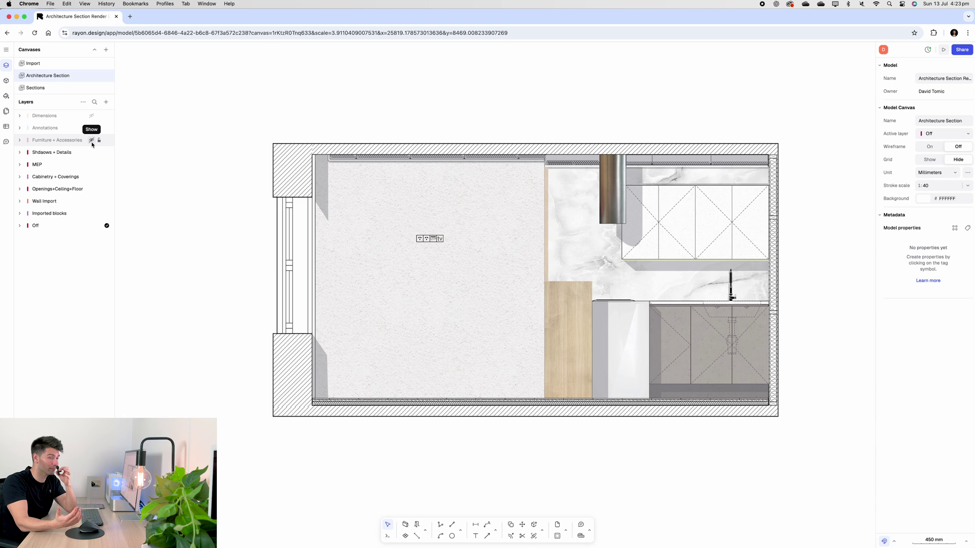
- Search the library for 'cha' and place the Vintage dining chair side view in the dining area
left_click(92, 142)
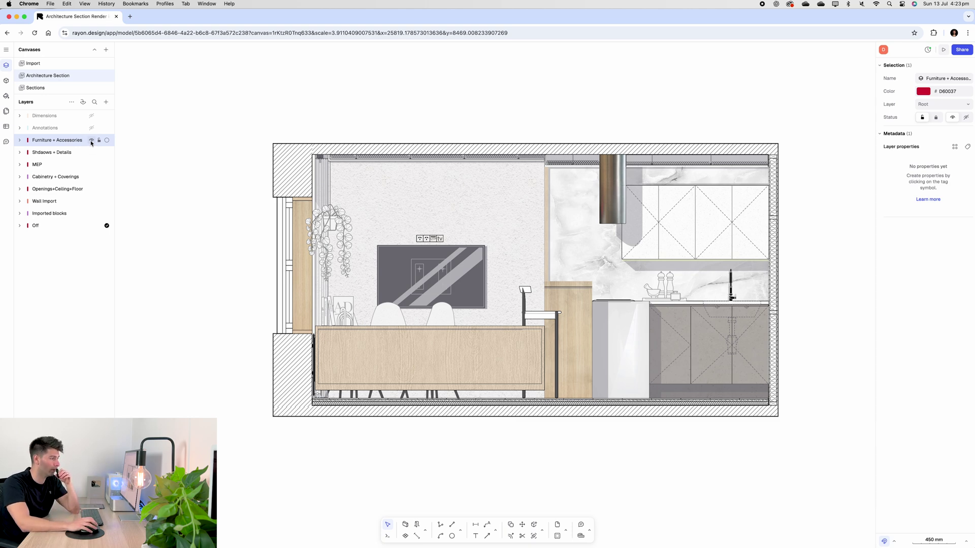
left_click(92, 140)
key("b")
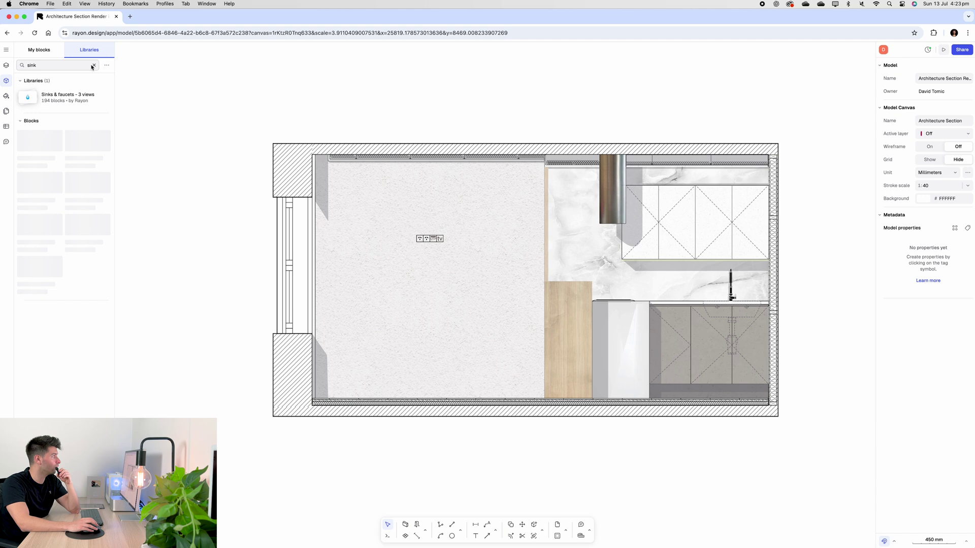
left_click(93, 65)
type("chair")
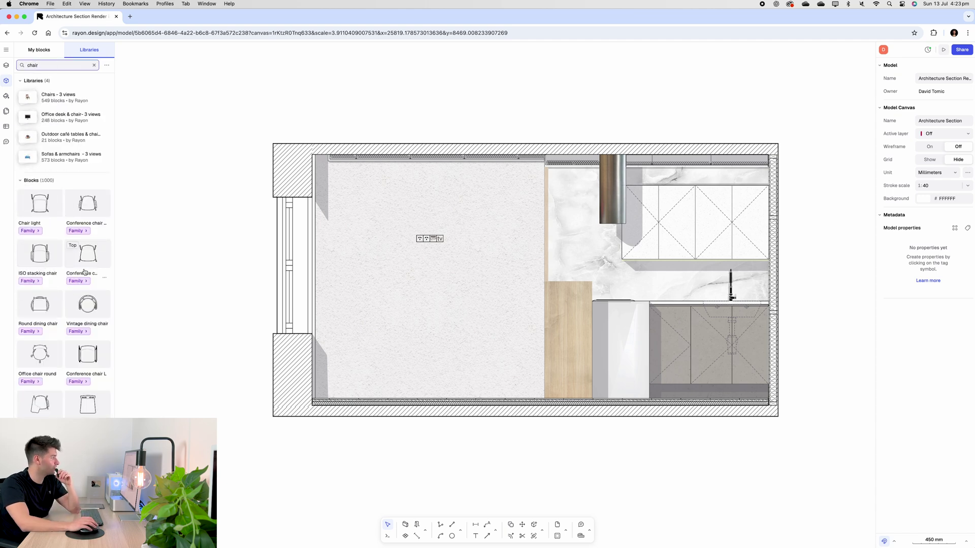
scroll(86, 283, "down", 2)
left_click(80, 288)
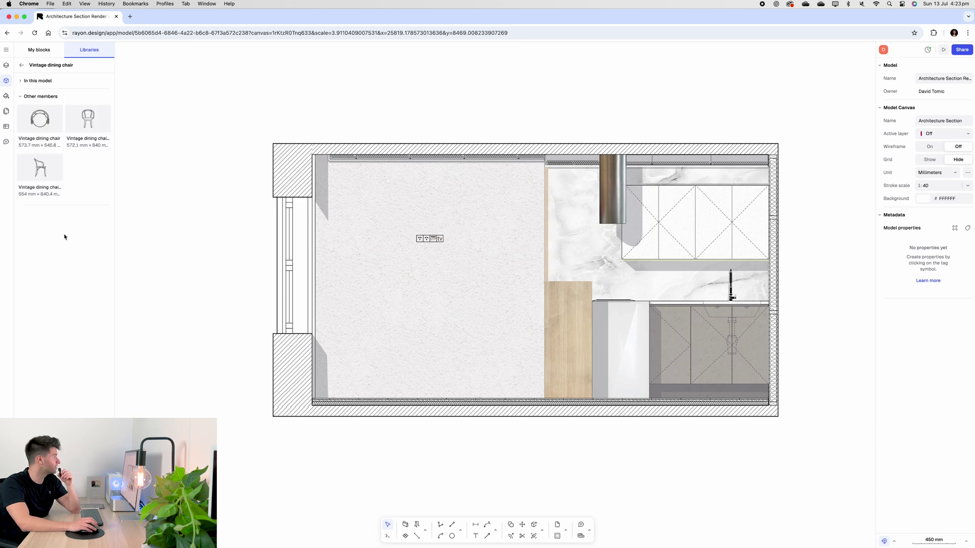
left_click_drag(43, 170, 391, 348)
- Search the library for 'plants' and hang a Hanging marble pothos against the left wall
left_click(507, 464)
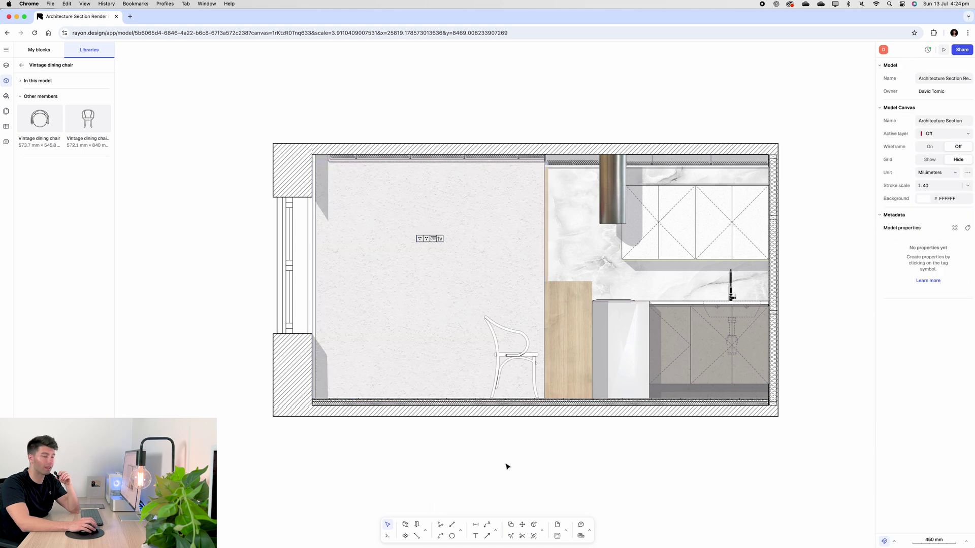
left_click(21, 65)
left_click(91, 65)
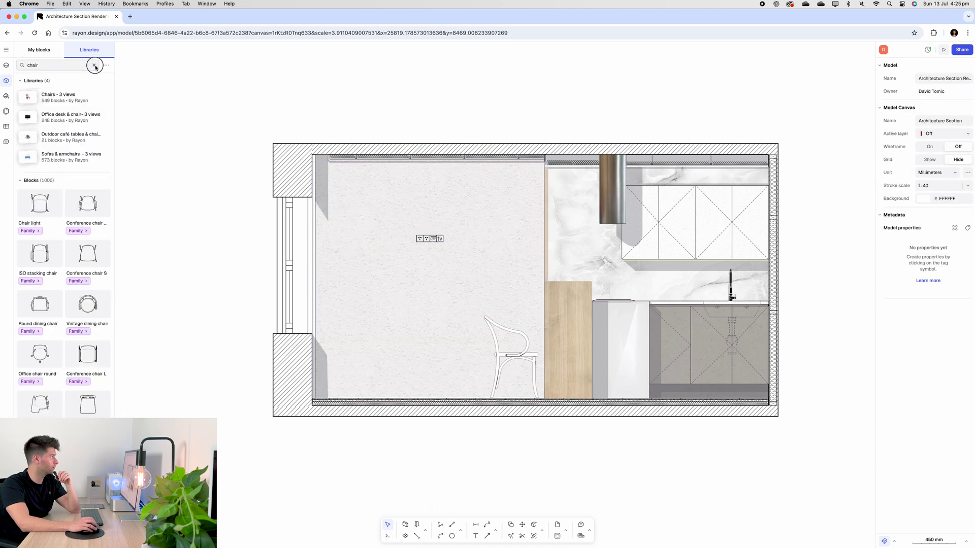
type("plants")
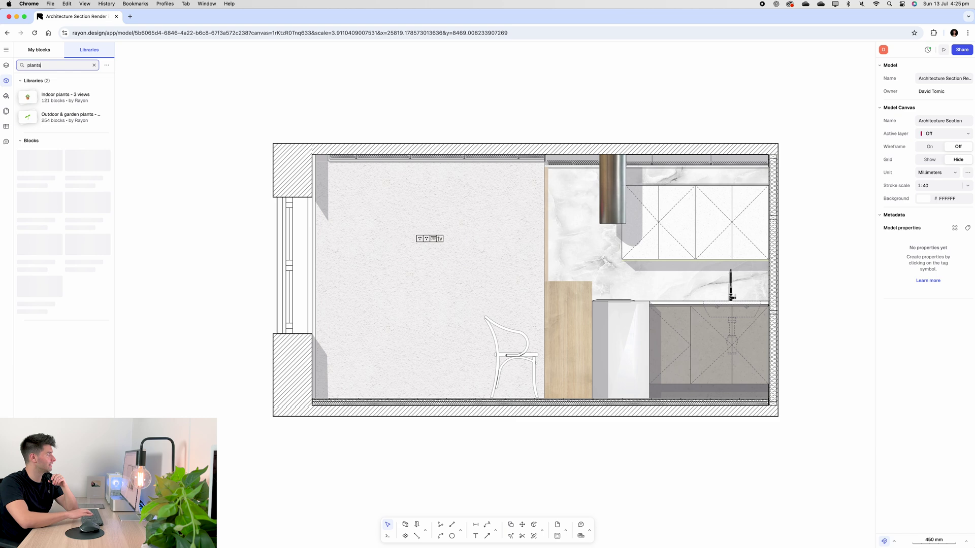
left_click(66, 101)
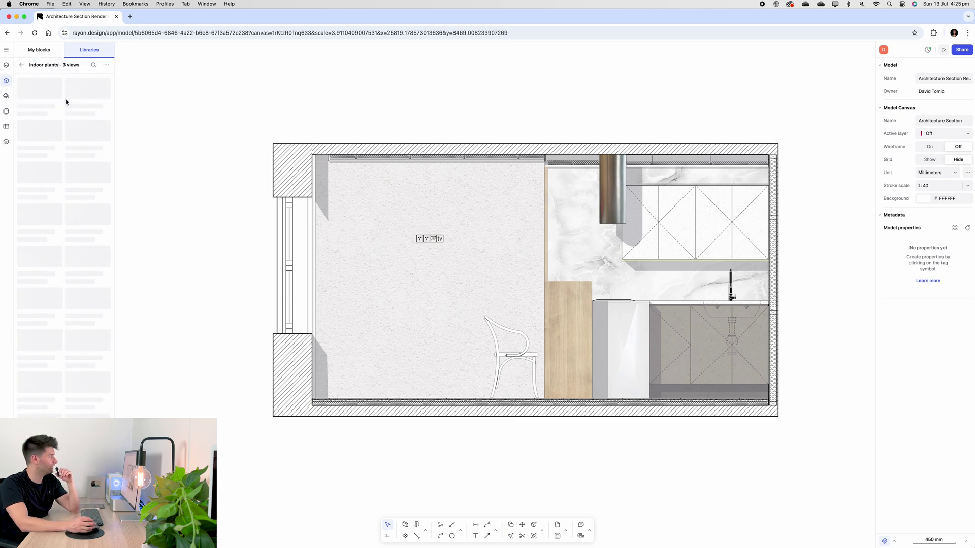
left_click_drag(40, 108, 343, 228)
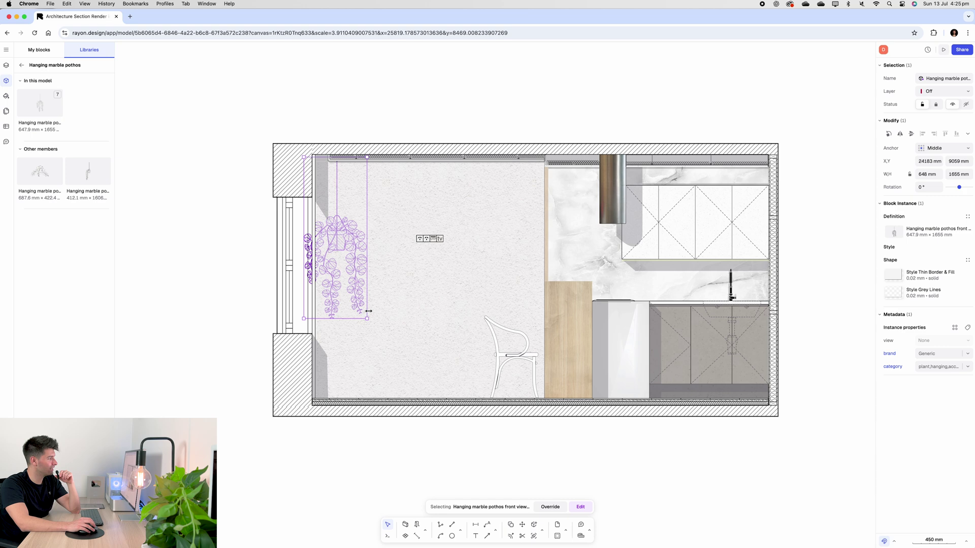
left_click_drag(366, 311, 331, 248)
left_click_drag(323, 212, 330, 212)
left_click(219, 189)
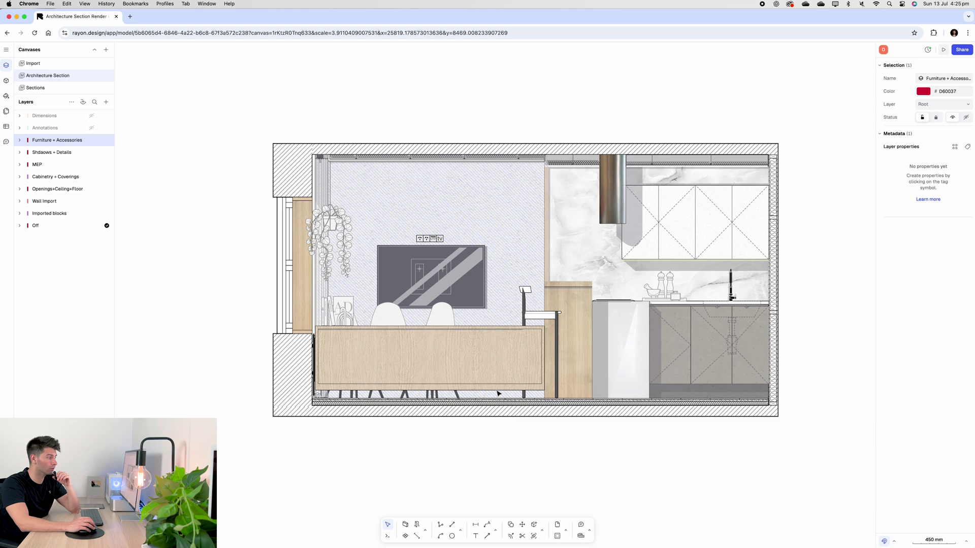
- Send the wooden desk group behind the dining chairs
left_click(502, 361)
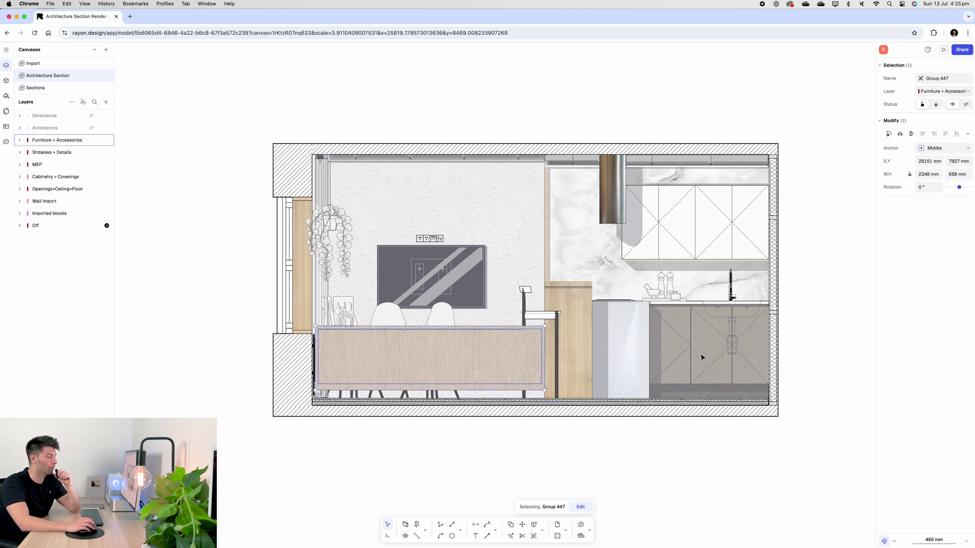
right_click(488, 344)
mouse_move(546, 491)
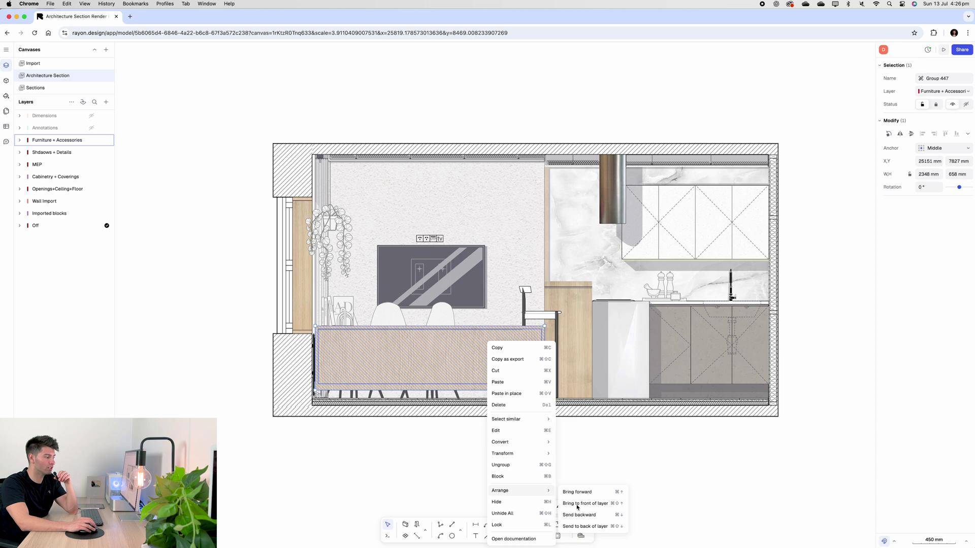
left_click(584, 526)
left_click(453, 450)
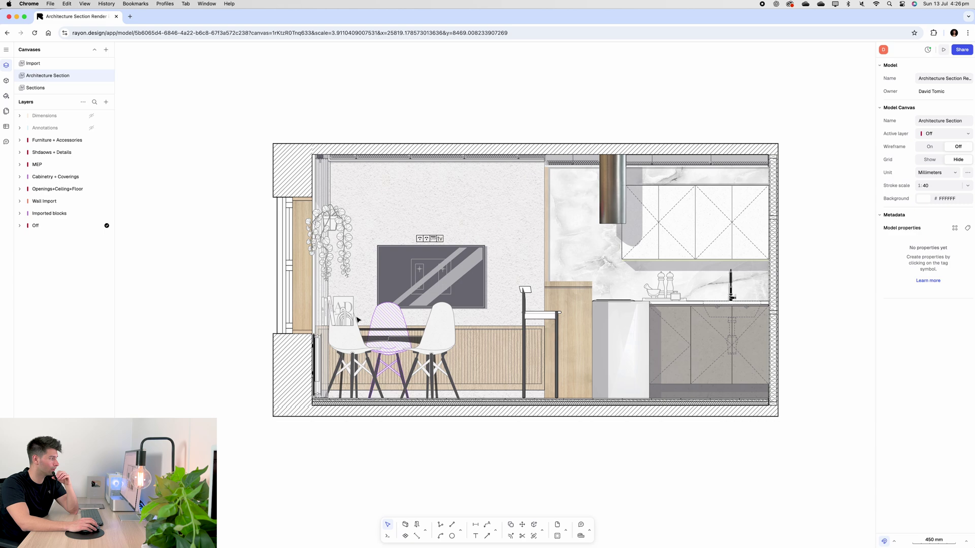
- Try bringing the sideboard forward, then undo twice so it sits behind the chairs
scroll(386, 345, "up", 3, "ctrl")
scroll(431, 365, "right", 2)
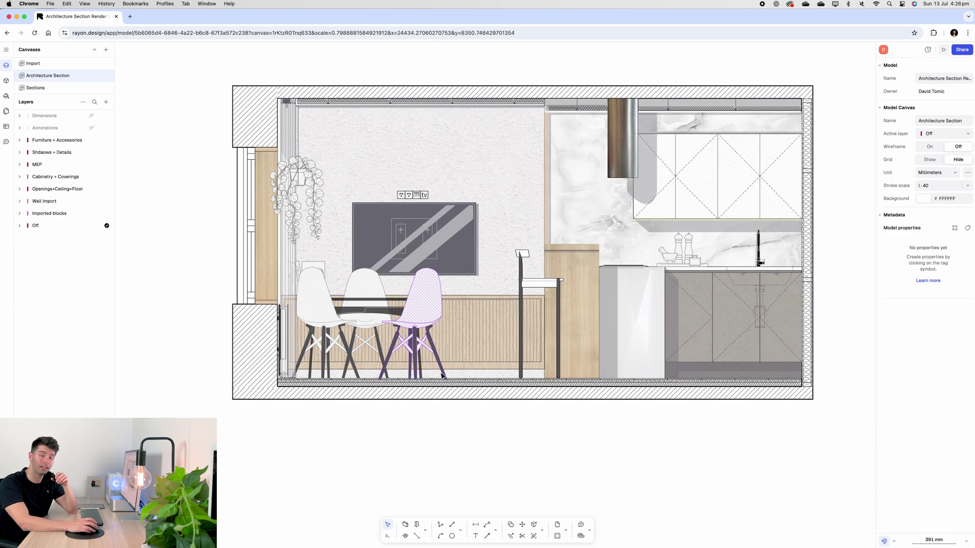
scroll(442, 376, "down", 1, "ctrl")
scroll(457, 355, "right", 2)
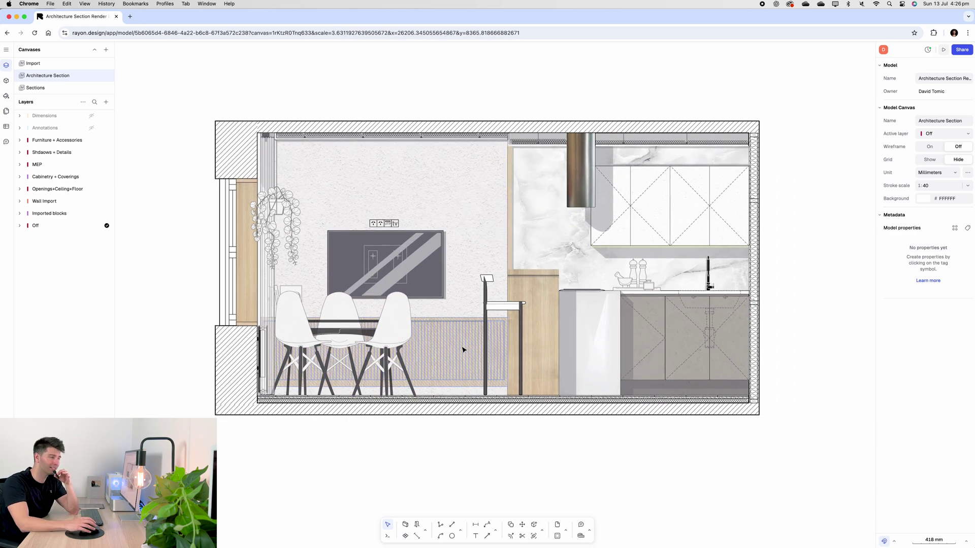
right_click(463, 350)
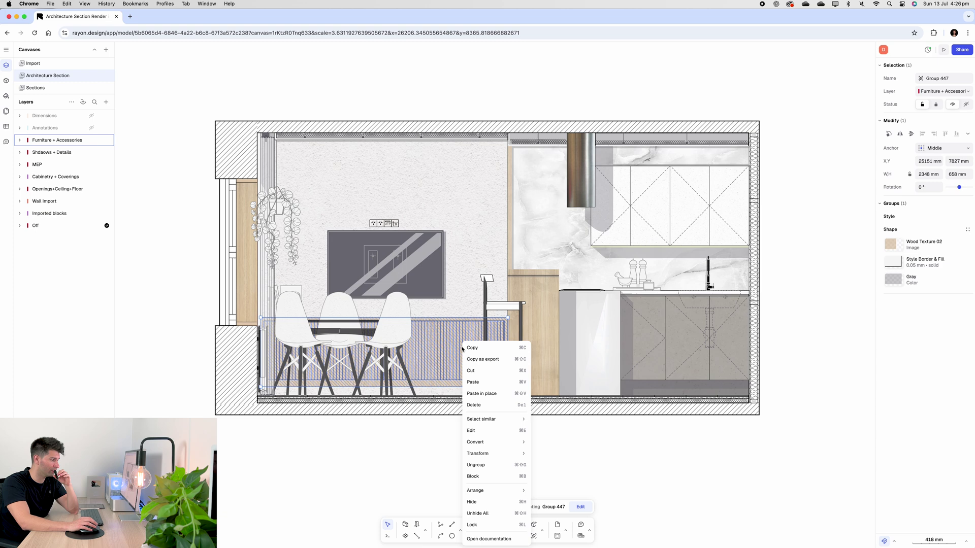
mouse_move(492, 490)
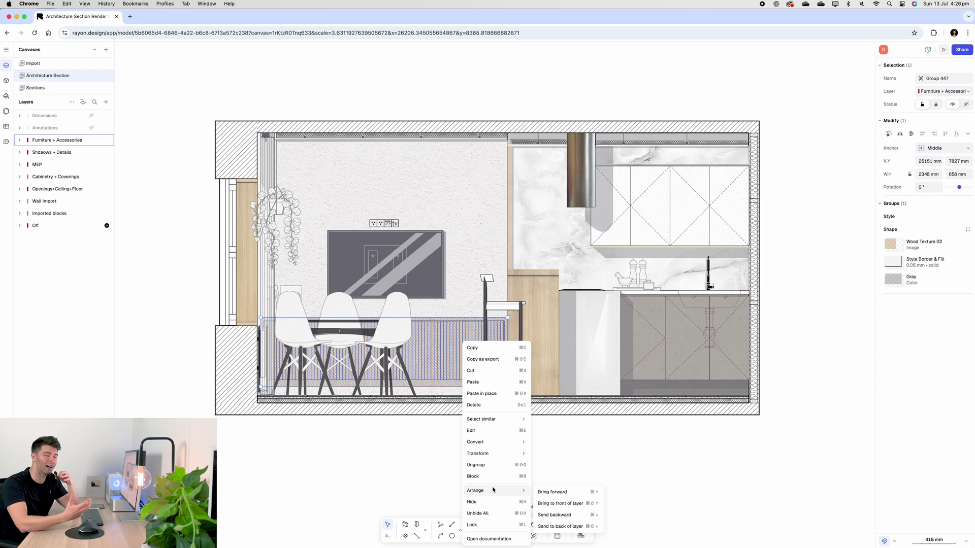
left_click(542, 492)
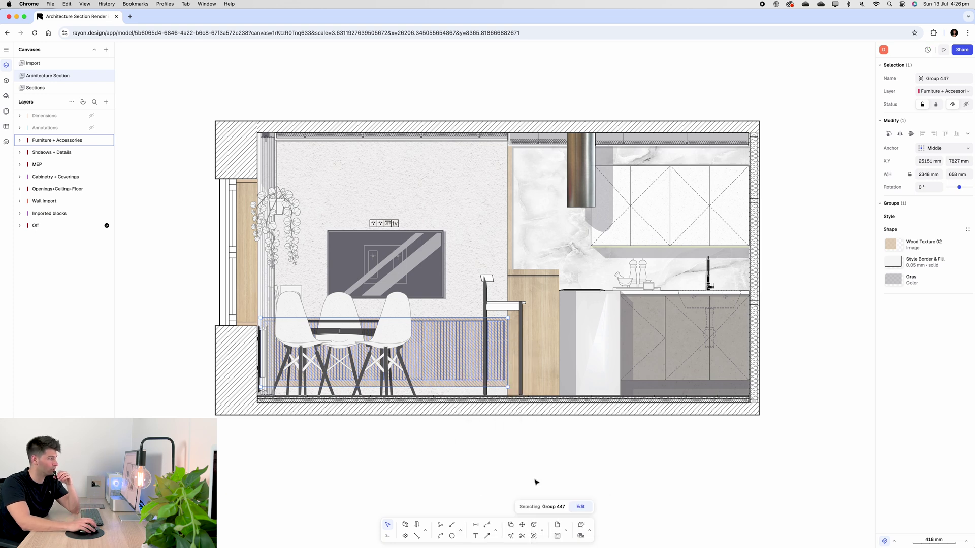
right_click(450, 343)
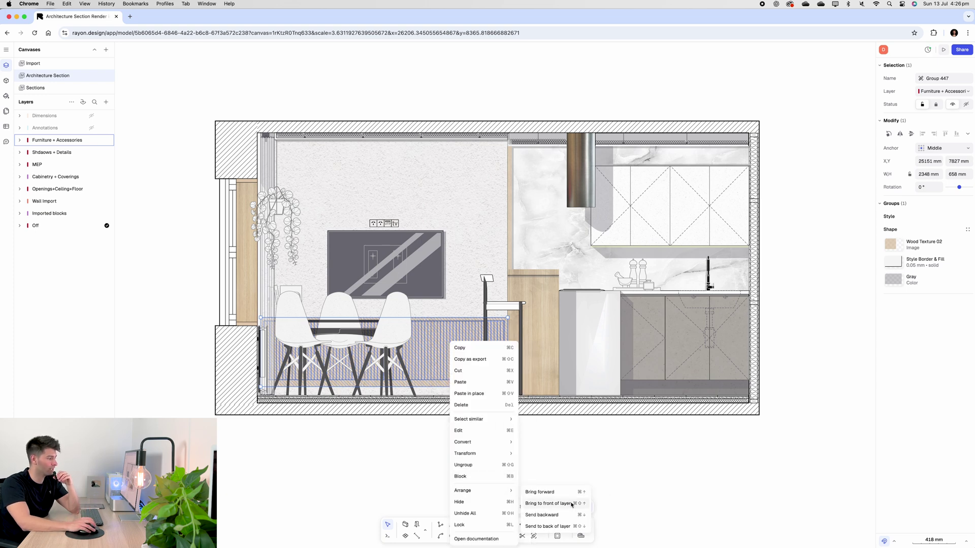
left_click(569, 502)
left_click(503, 459)
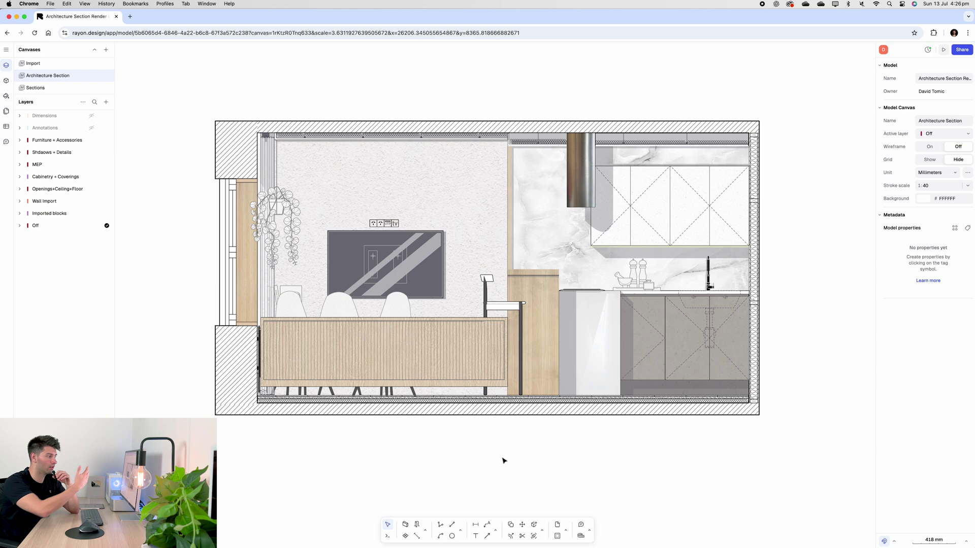
key("ctrl+z")
key("super+z")
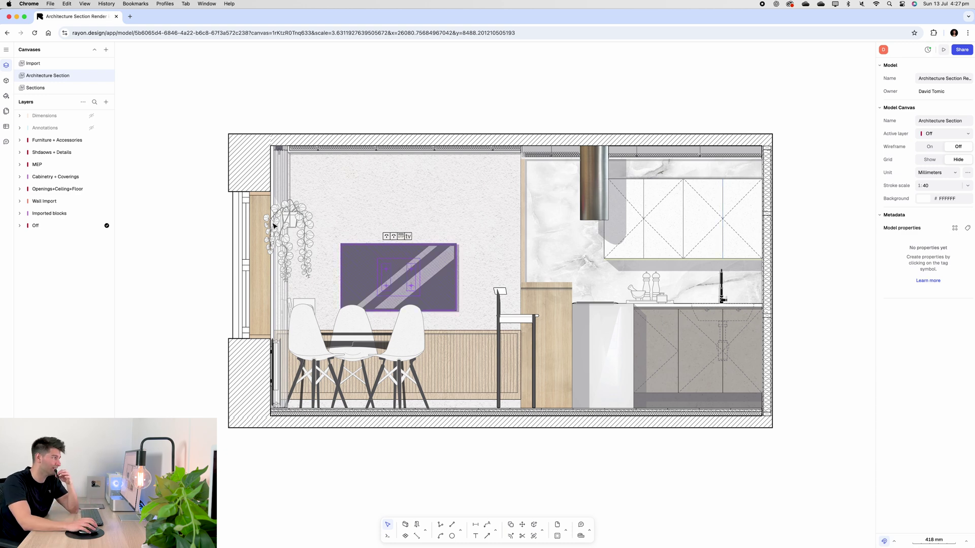
- Show the Annotations layer and append '; matte white finger print resistant' to the Upper cabinet label
left_click(91, 127)
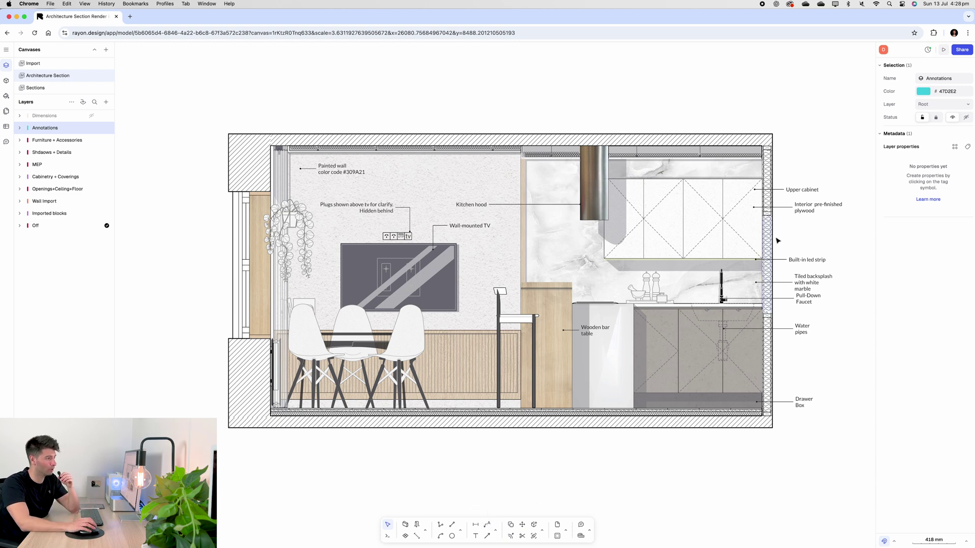
double_click(803, 190)
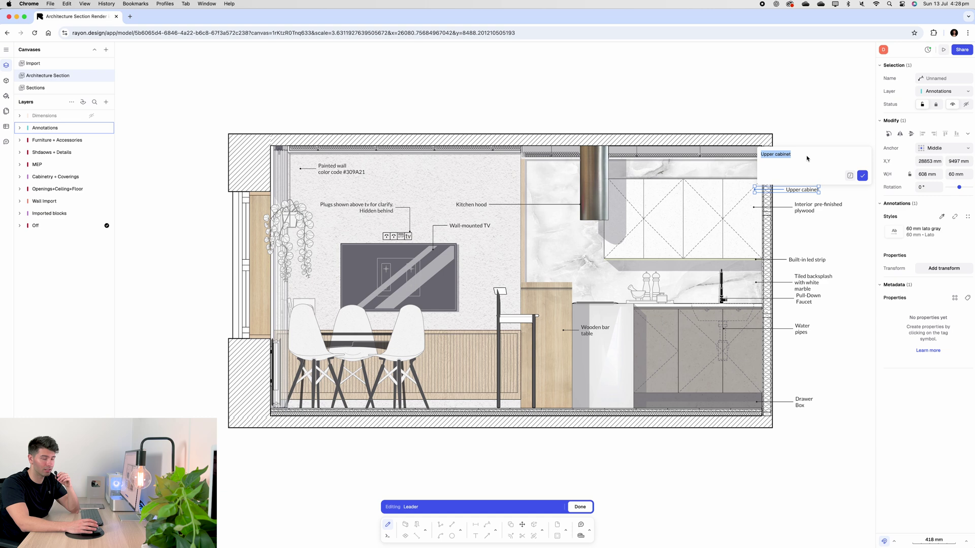
key("Right")
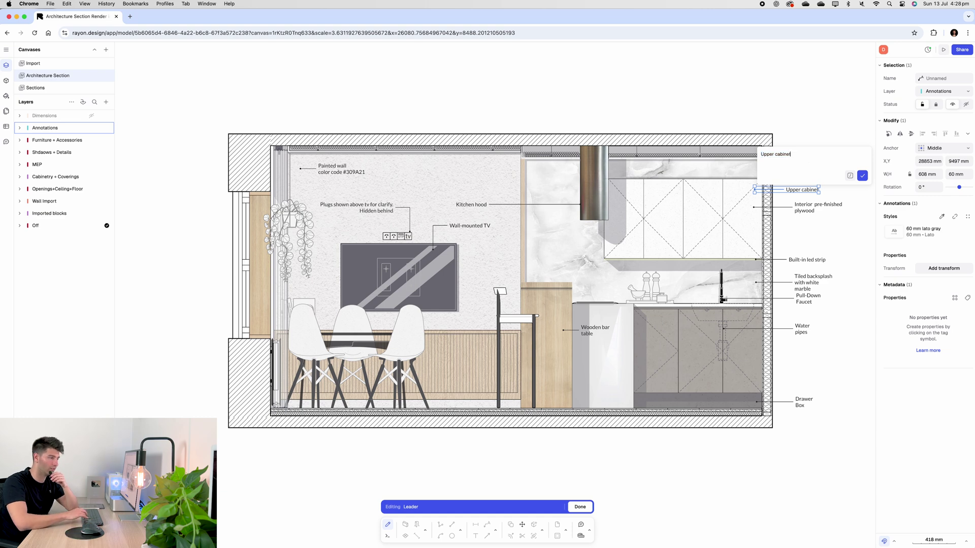
type("; matt")
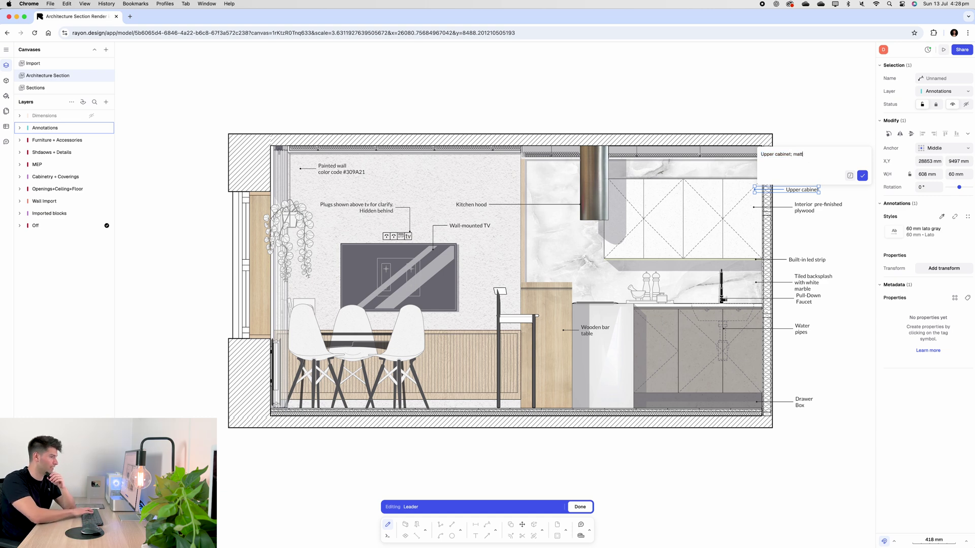
type("e white finger print resistant")
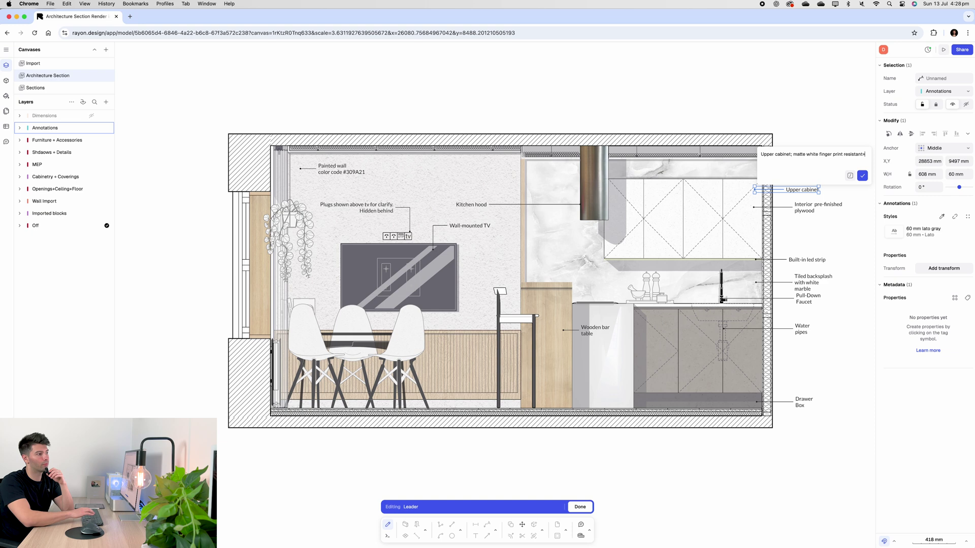
left_click(862, 176)
left_click(796, 166)
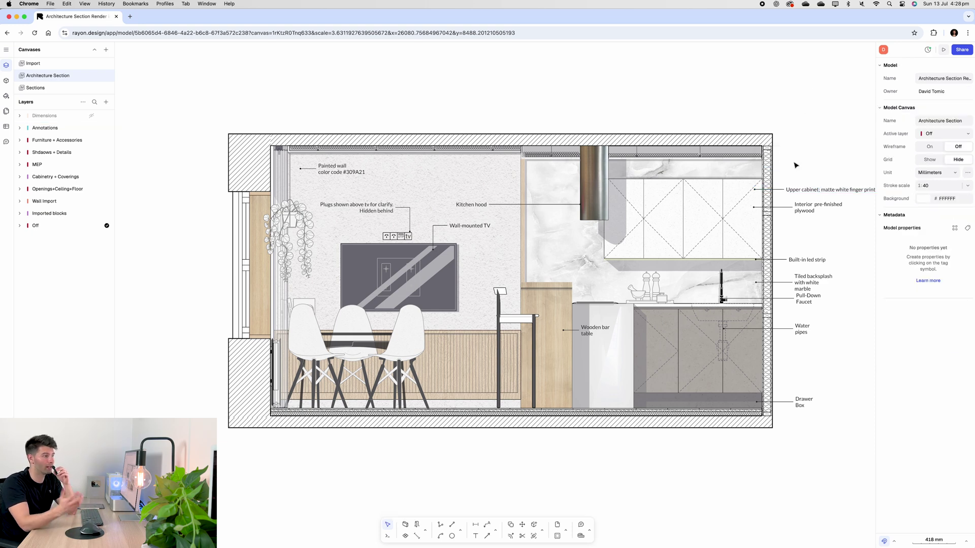
- Zoom out, check the Dimensions layer, then place a trial 849 wall dimension and delete it
key("shift+1")
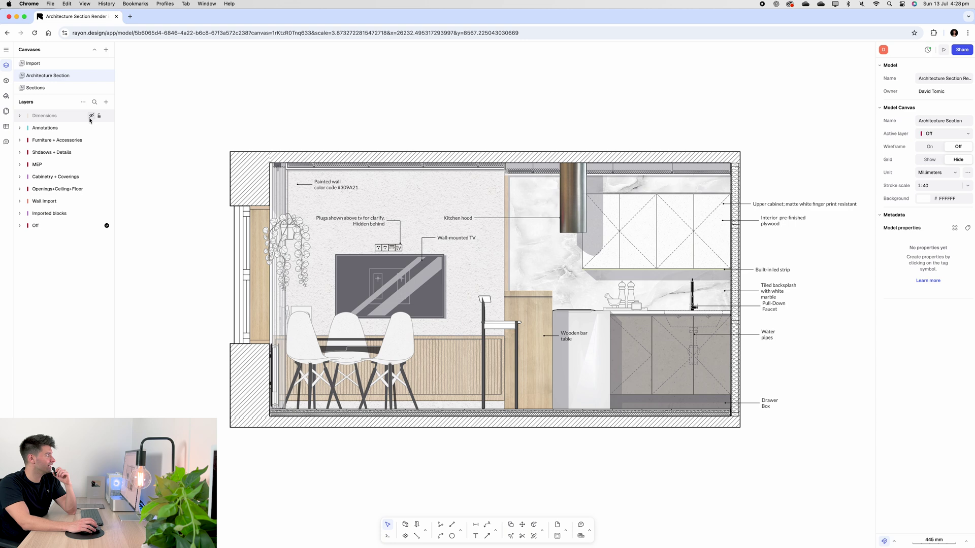
left_click(91, 116)
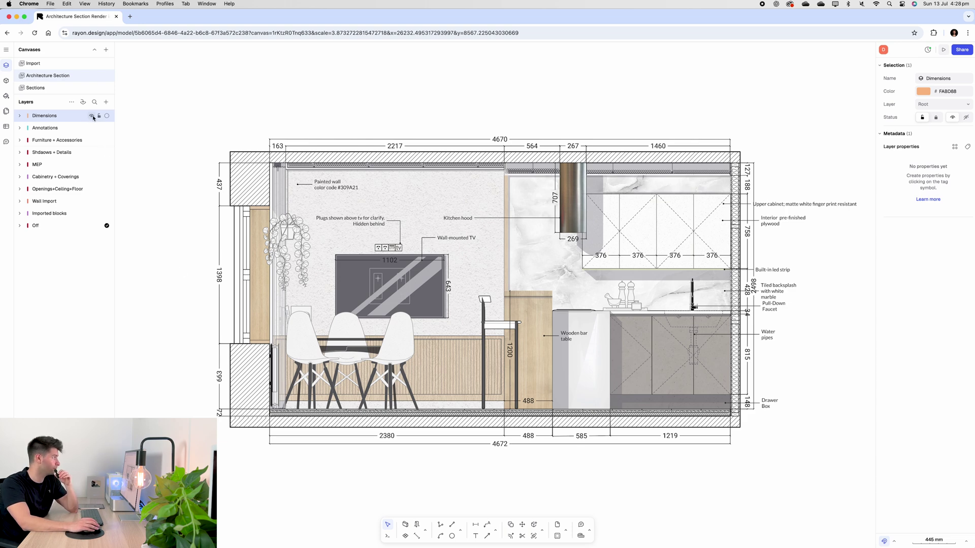
left_click(91, 116)
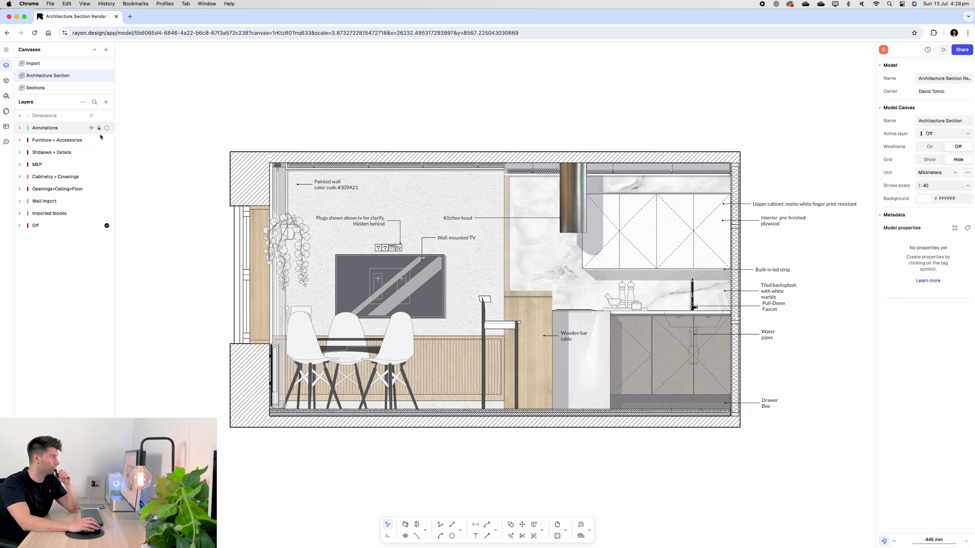
left_click(476, 525)
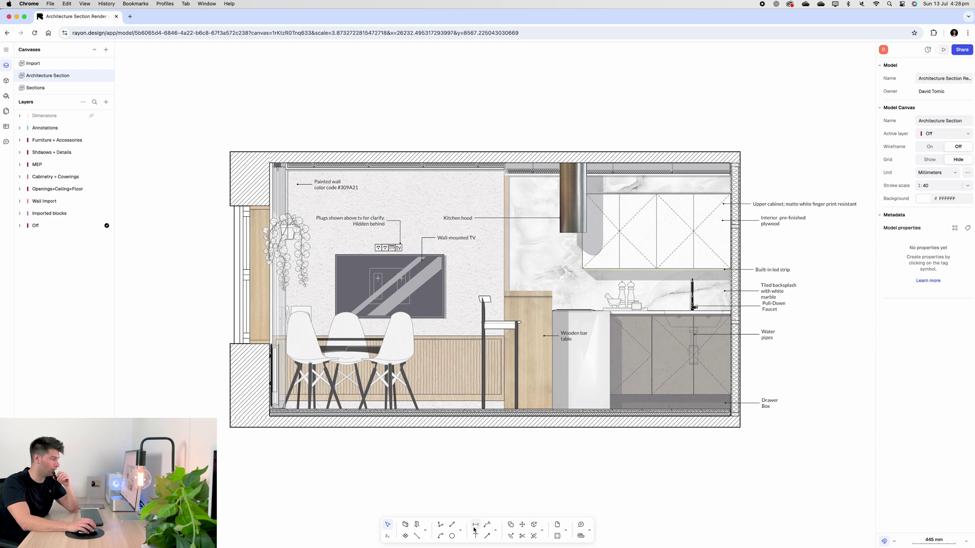
scroll(325, 434, "left", 3)
left_click(331, 435)
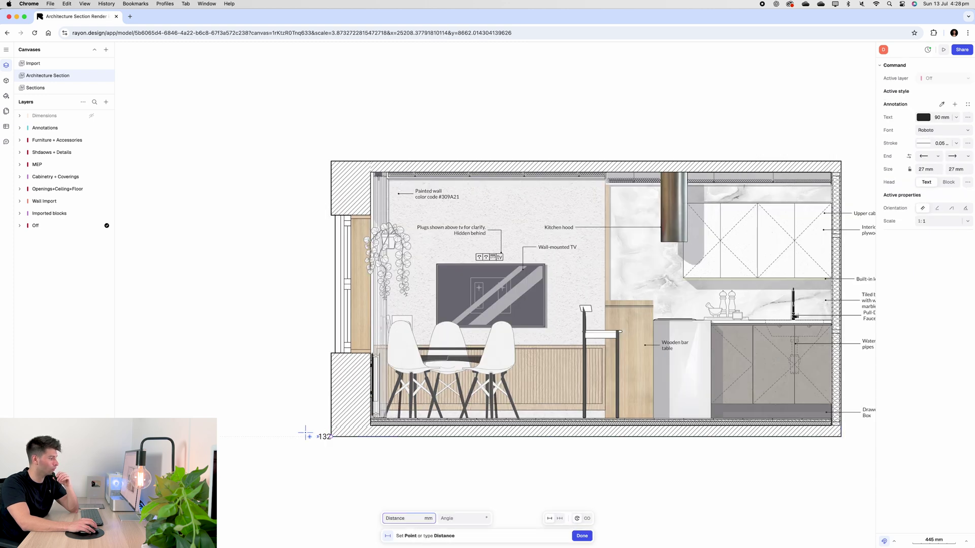
left_click(331, 353)
left_click(291, 437)
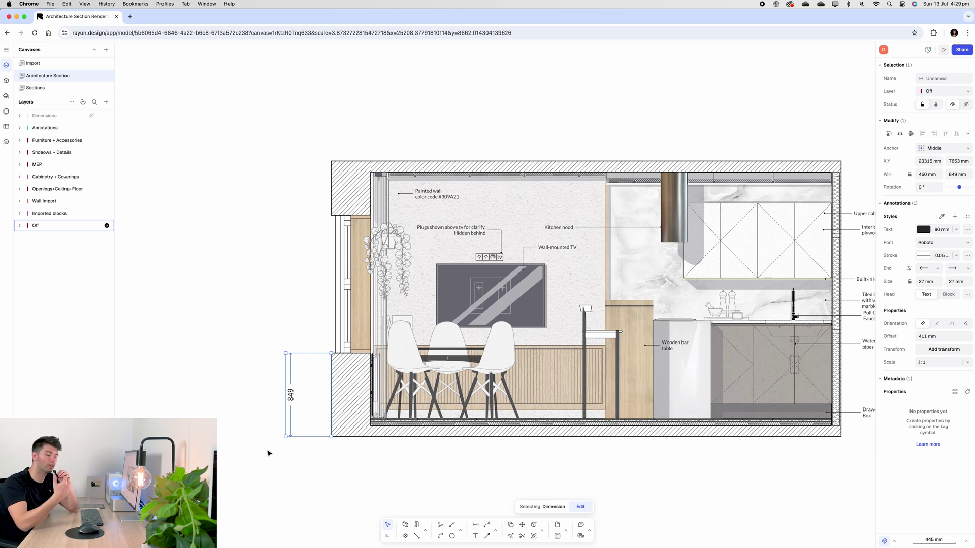
left_click_drag(323, 459, 270, 394)
key("Delete")
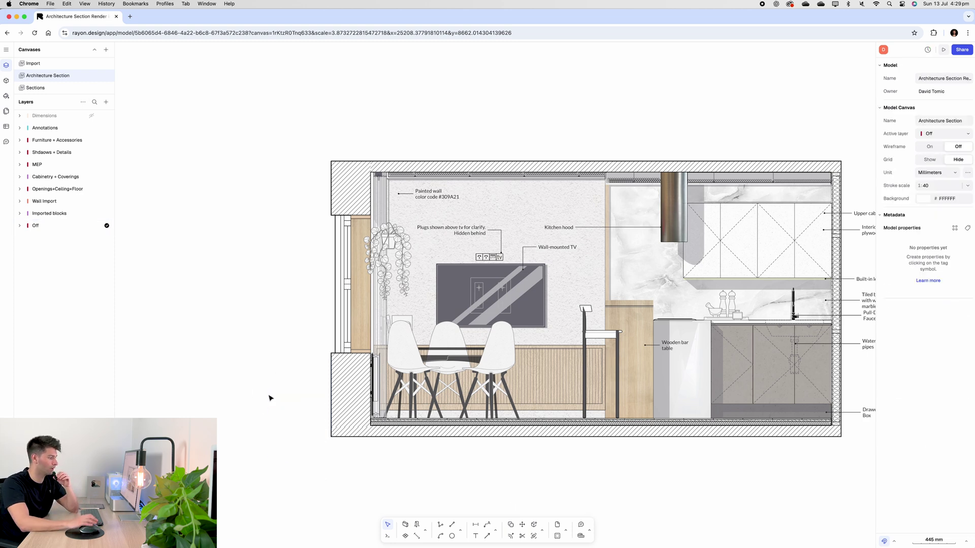
- Chain 849, 1398 and 550 height dimensions up the left wall and unhide the Dimensions layer
left_click(476, 525)
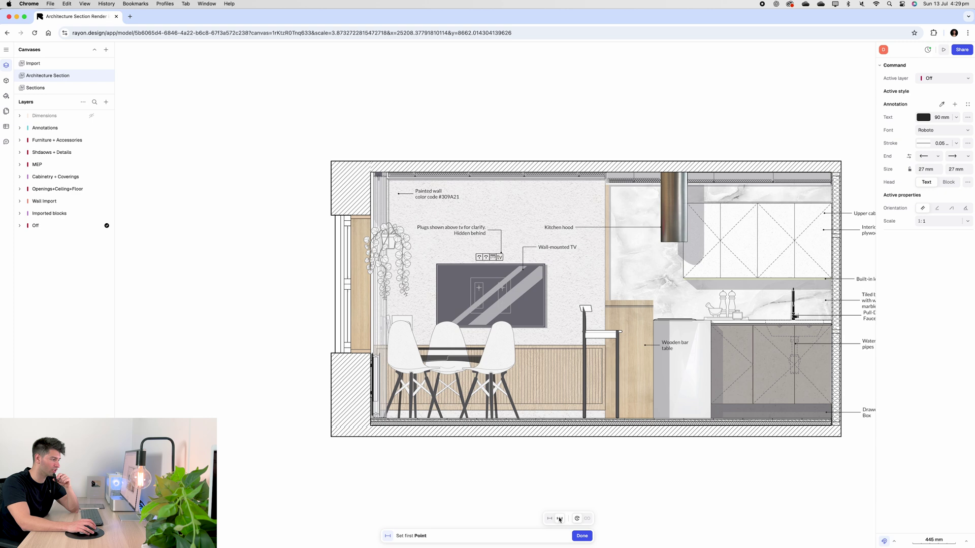
left_click(331, 436)
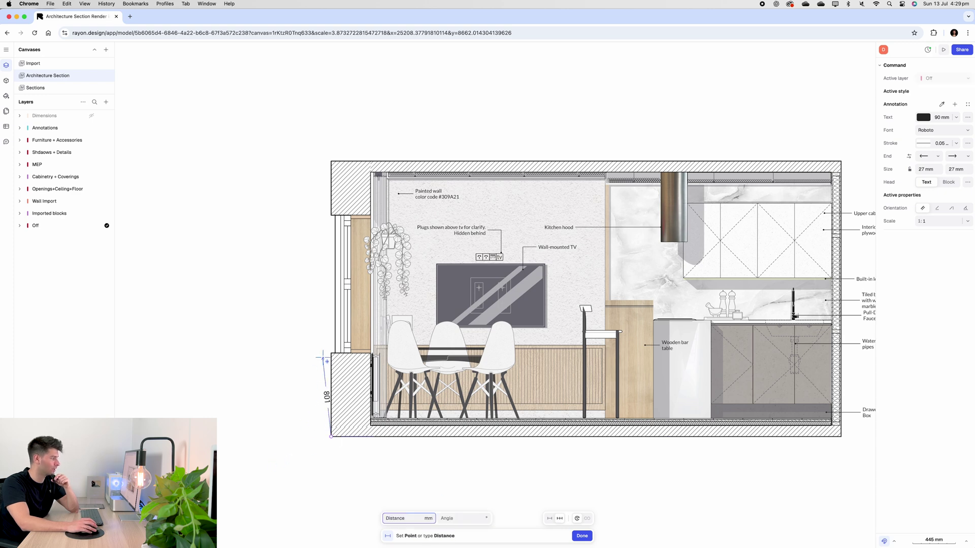
left_click(331, 354)
left_click(307, 249)
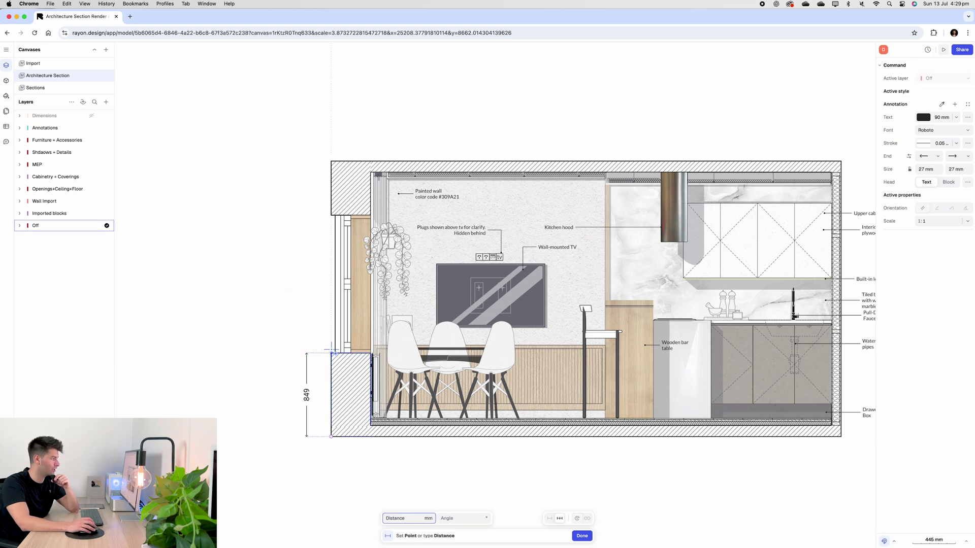
left_click(330, 215)
left_click(331, 161)
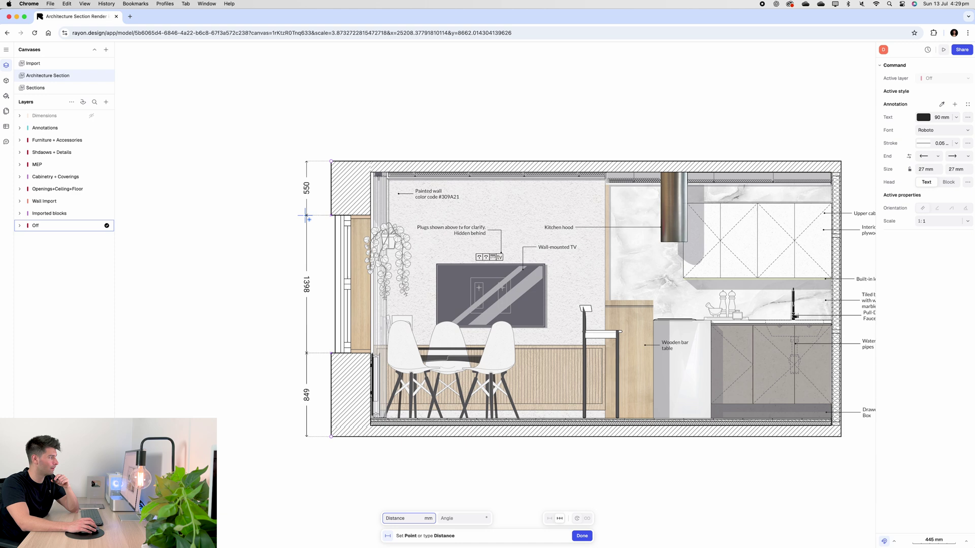
key("Return")
key("Escape")
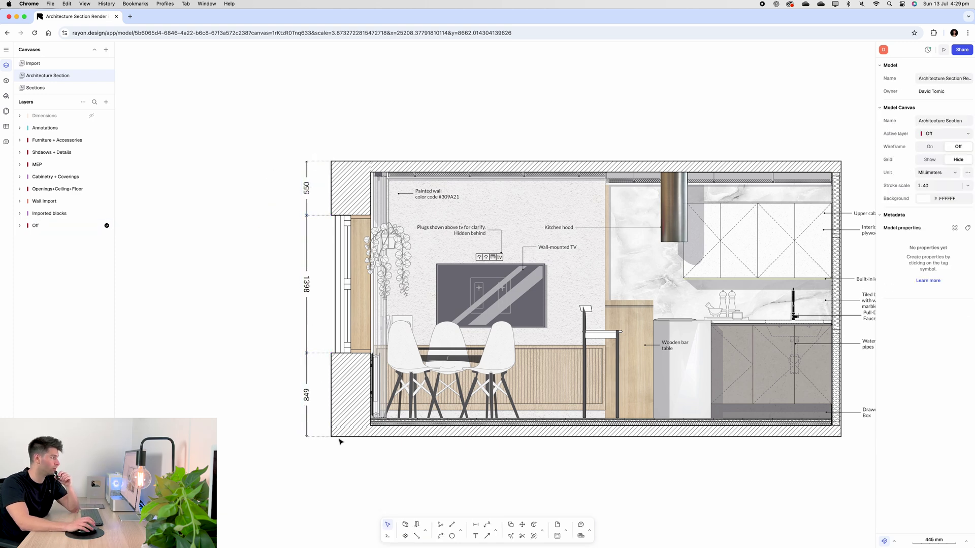
key("shift+1")
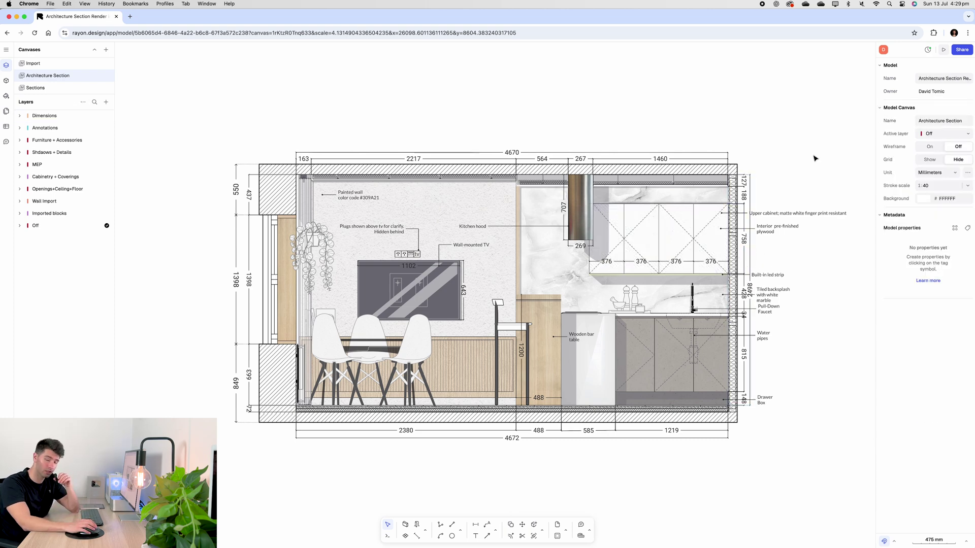
- Select all 33 dimensions via Select children, set their colour to red FF0000, then go to Import
right_click(54, 117)
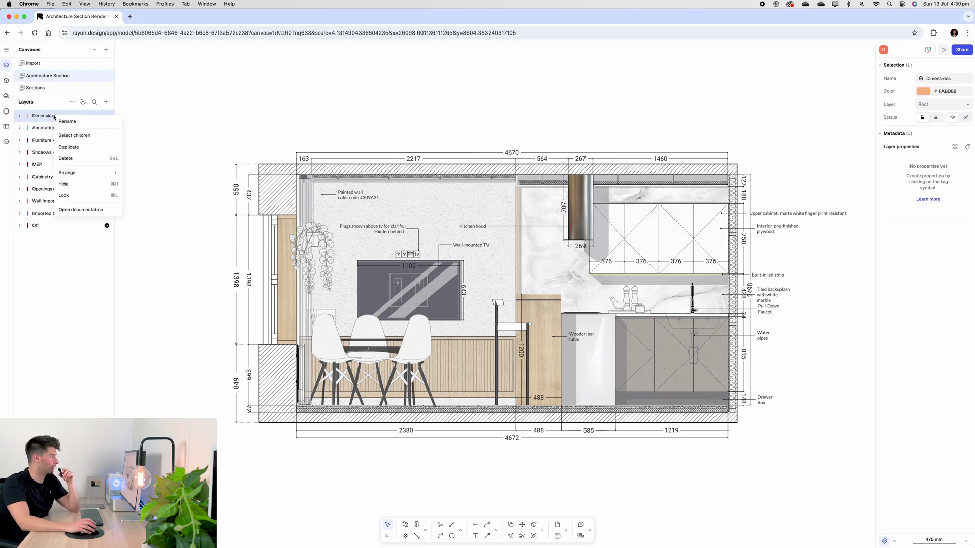
left_click(74, 135)
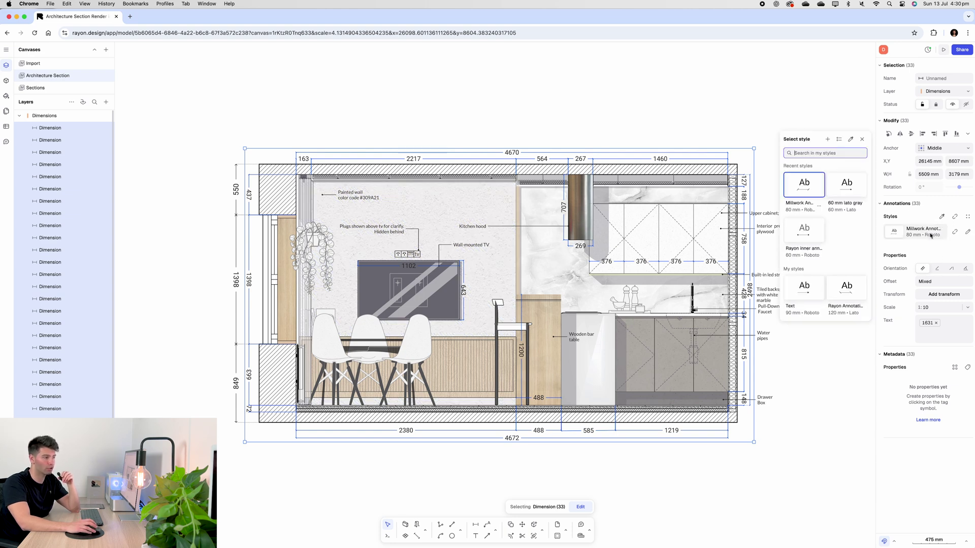
left_click(966, 232)
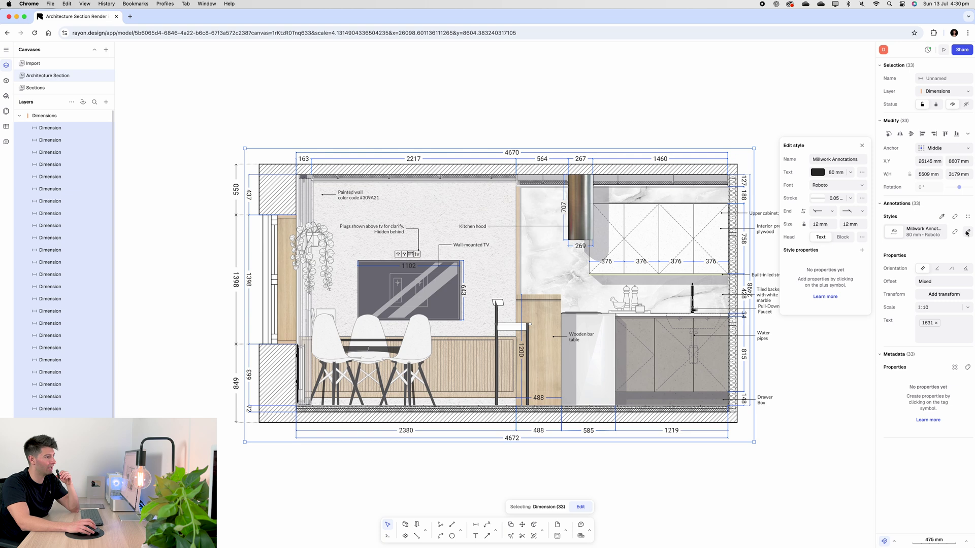
left_click(830, 173)
left_click(866, 157)
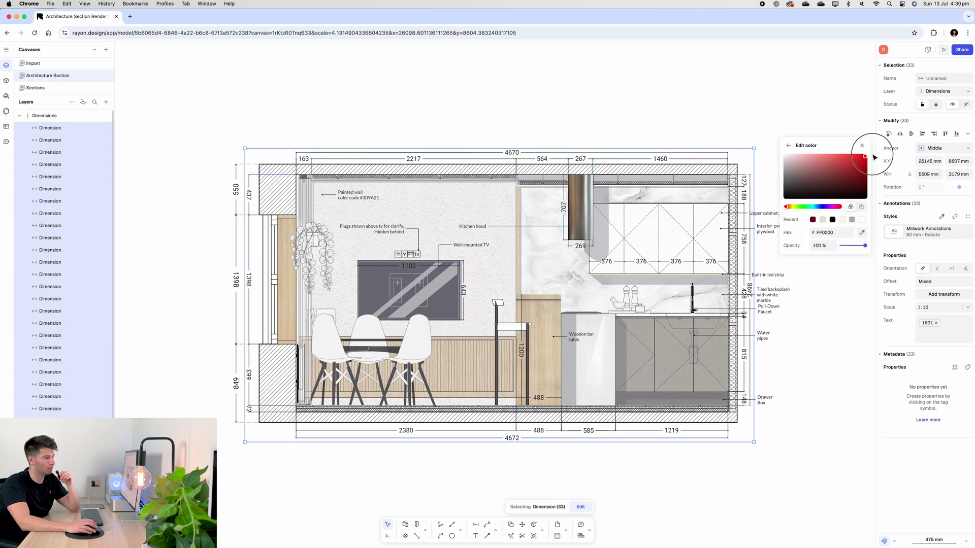
left_click(230, 222)
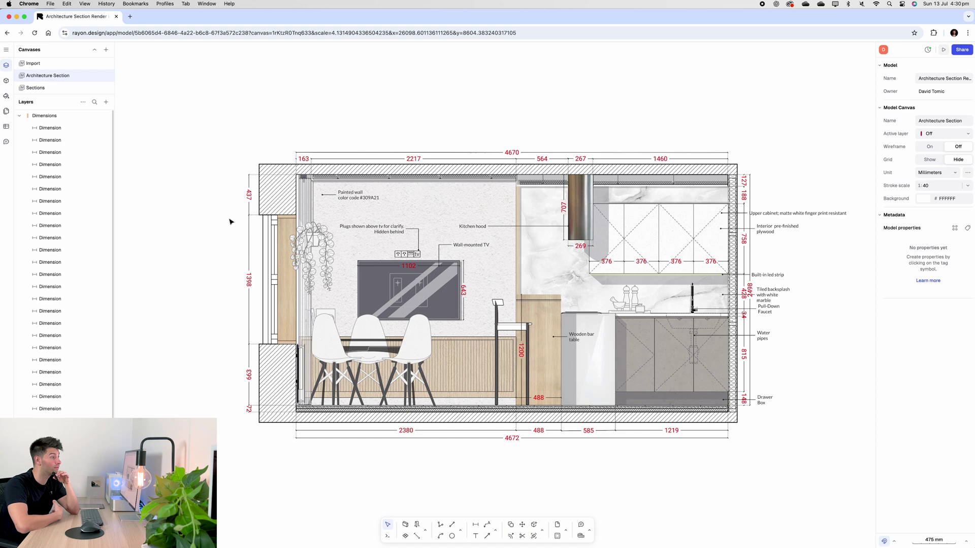
left_click(33, 63)
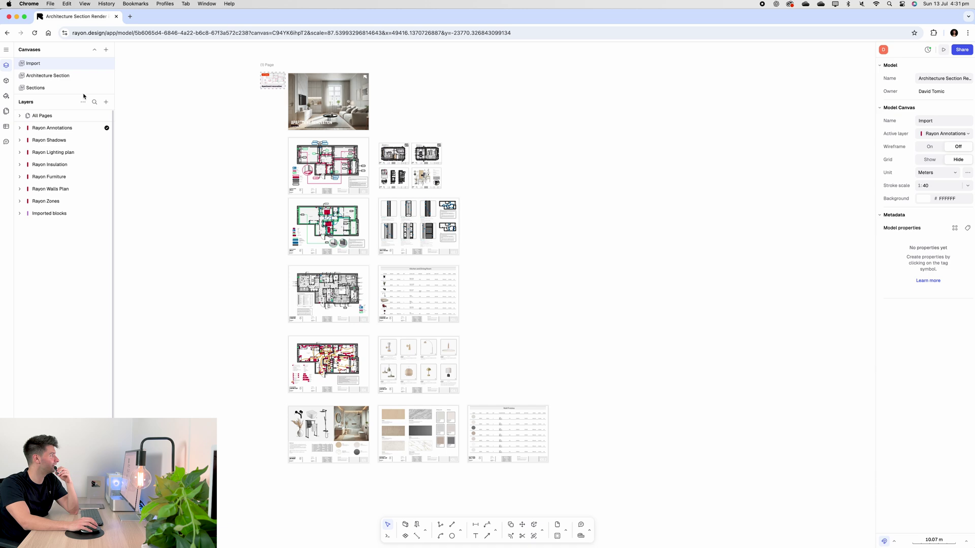
- Export the Sections canvas with the View A and View B sheets via Menu > Export > PDF
left_click(51, 88)
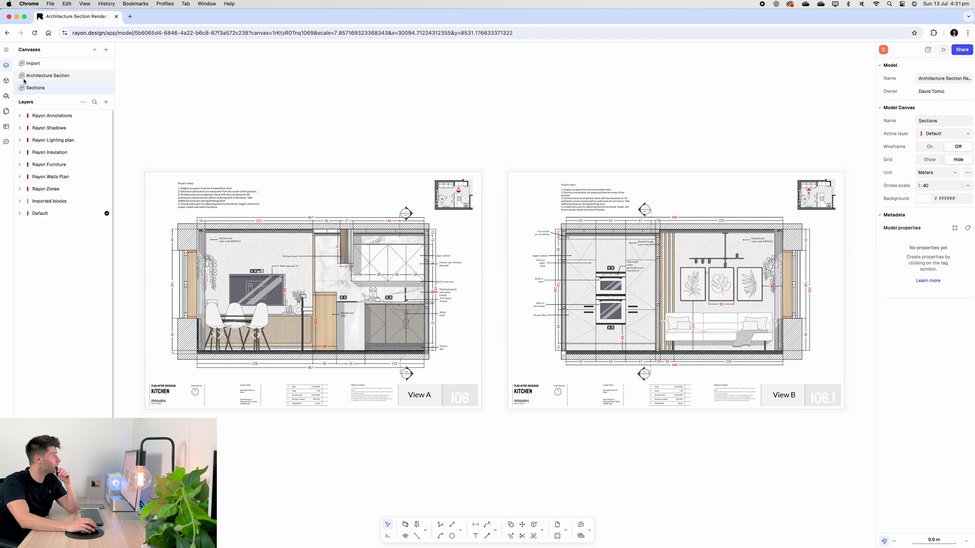
left_click(10, 53)
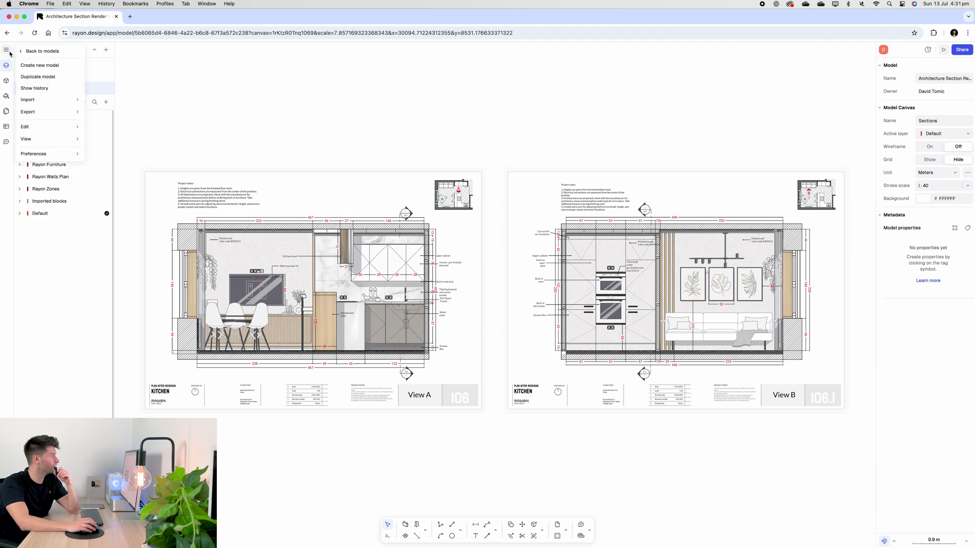
mouse_move(61, 112)
mouse_move(113, 128)
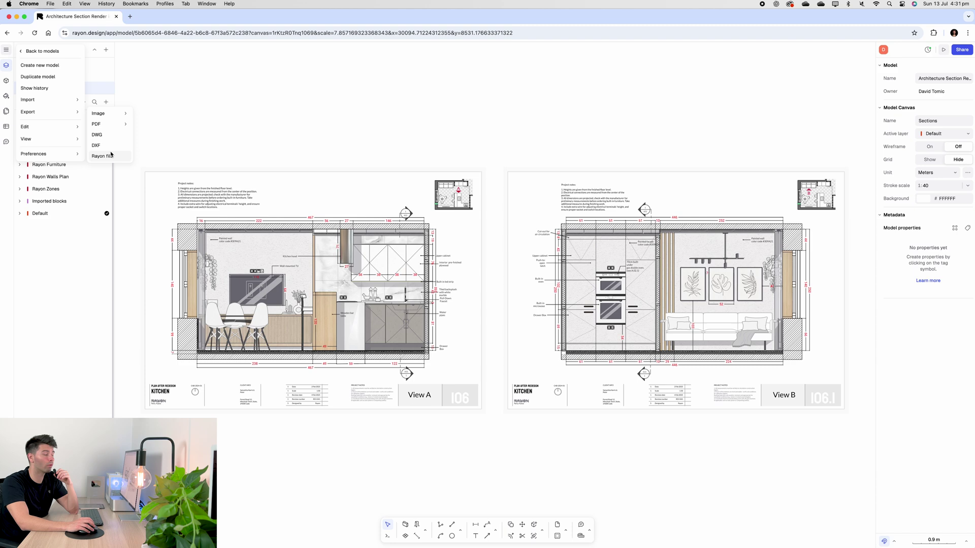
left_click(140, 124)
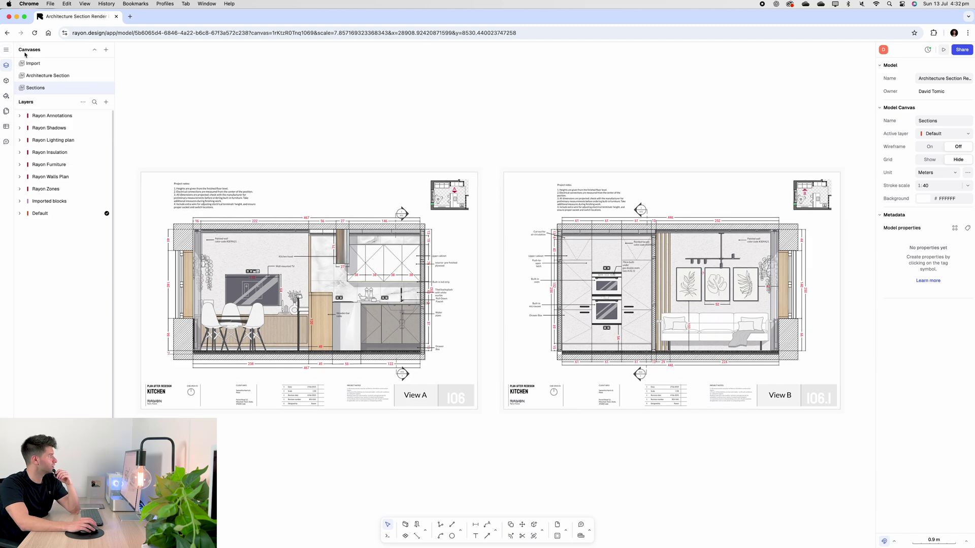
left_click(6, 49)
mouse_move(61, 112)
mouse_move(113, 125)
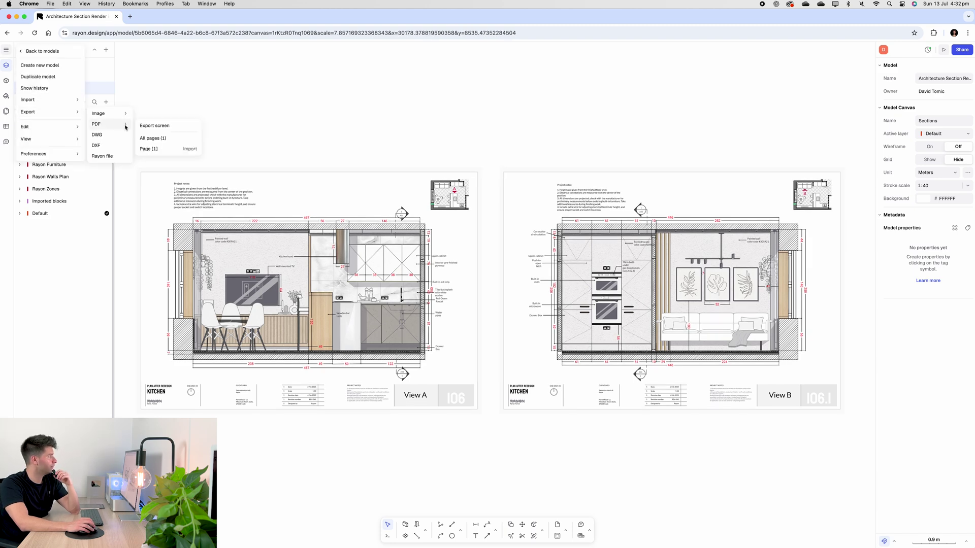
left_click(174, 127)
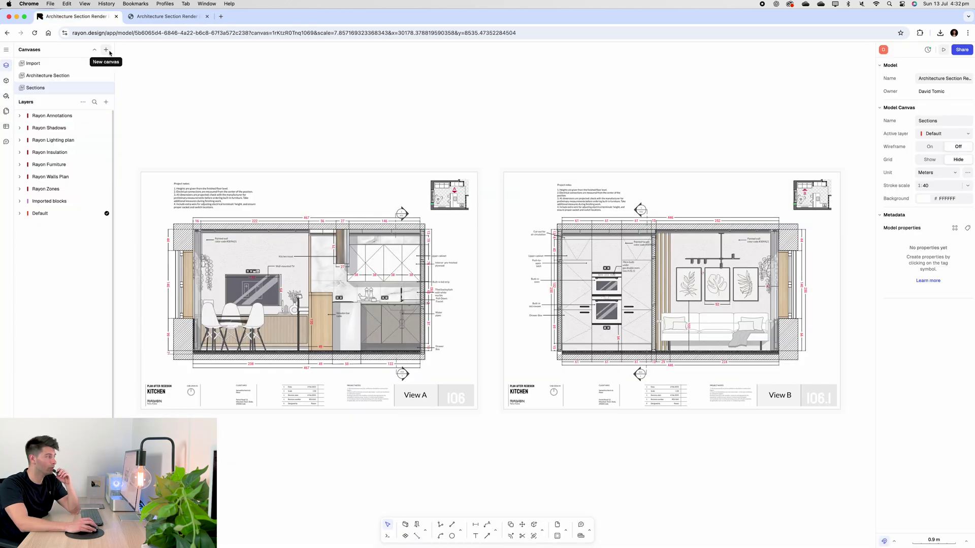
- Dismiss the new canvas type list and return to the Import canvas
left_click(109, 50)
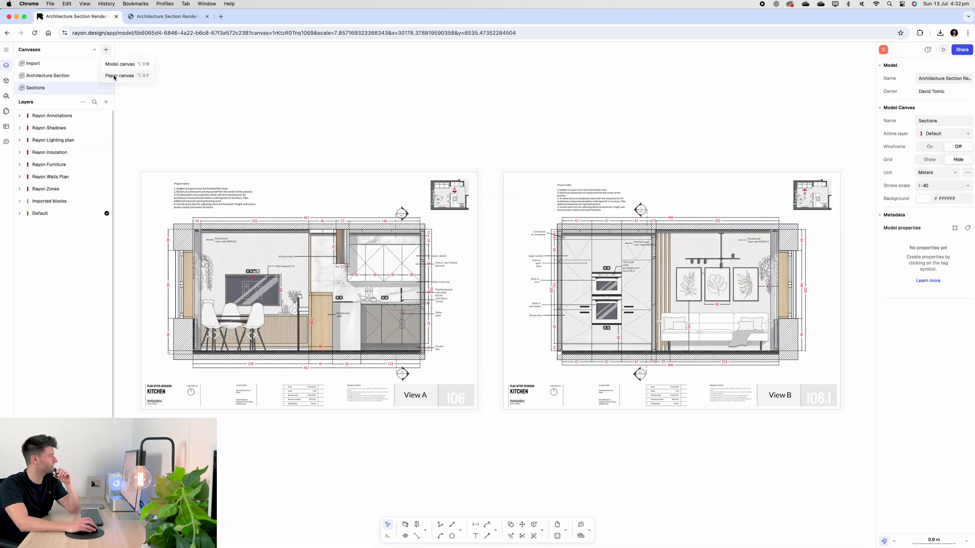
left_click(33, 63)
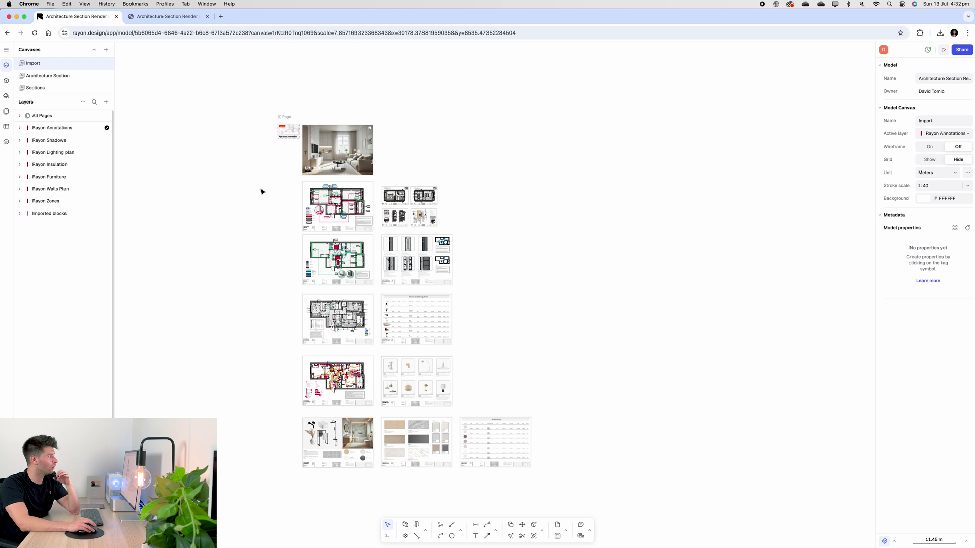